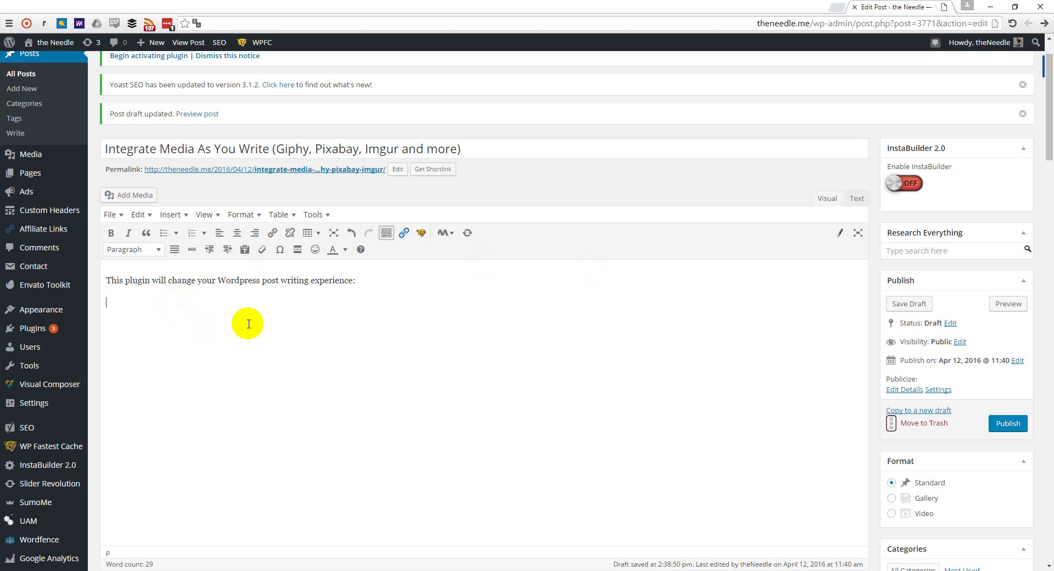
Step: Start a slash command on the empty line below the intro and highlight 'giphy [search term]'
left_click(301, 327)
type("/")
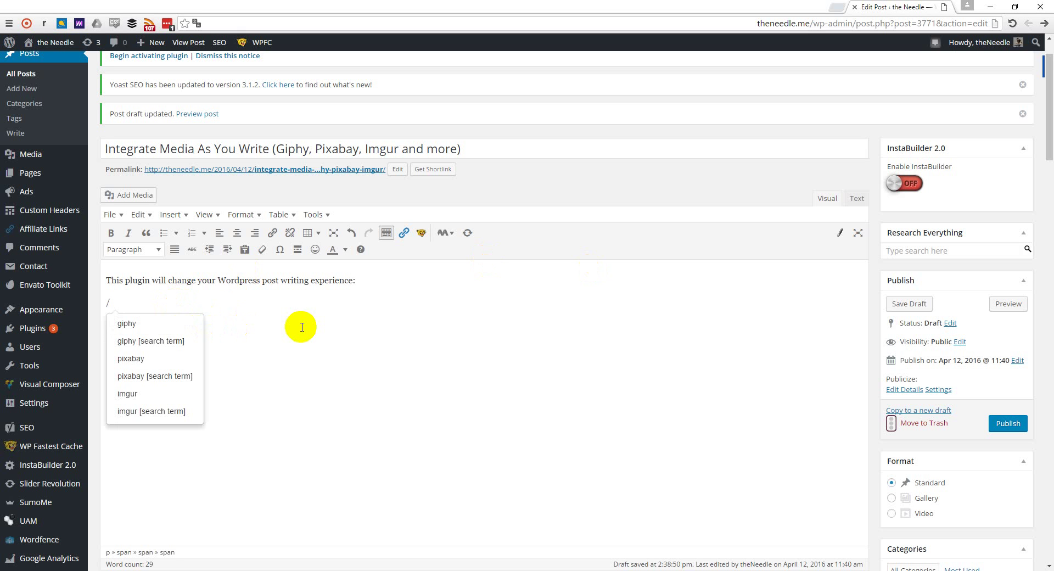
key("Down")
key("Down")
key("Down")
key("Down")
key("Down")
key("Down")
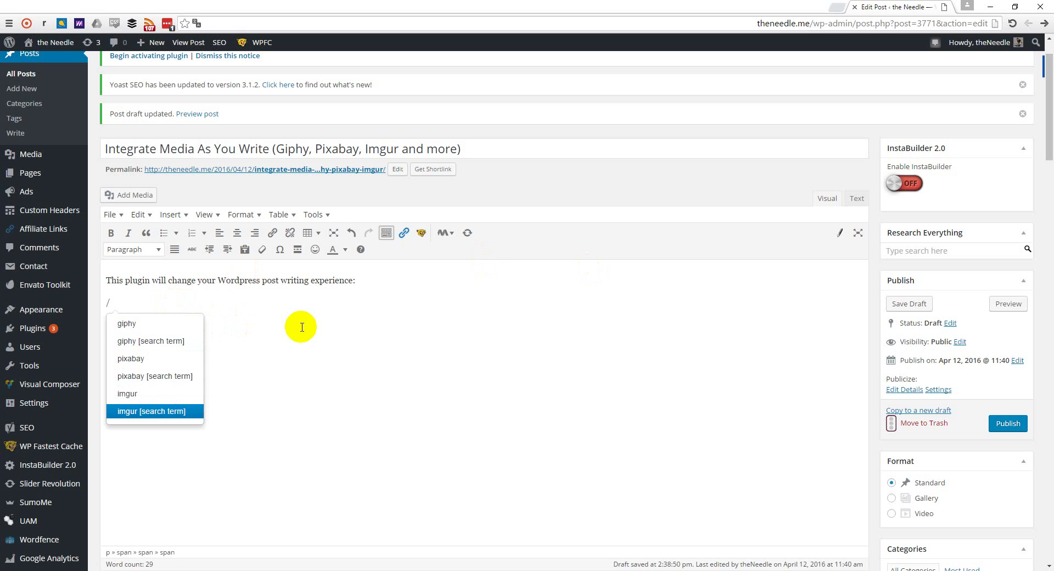
key("Up")
key("Up")
key("Up")
key("Up")
key("Up")
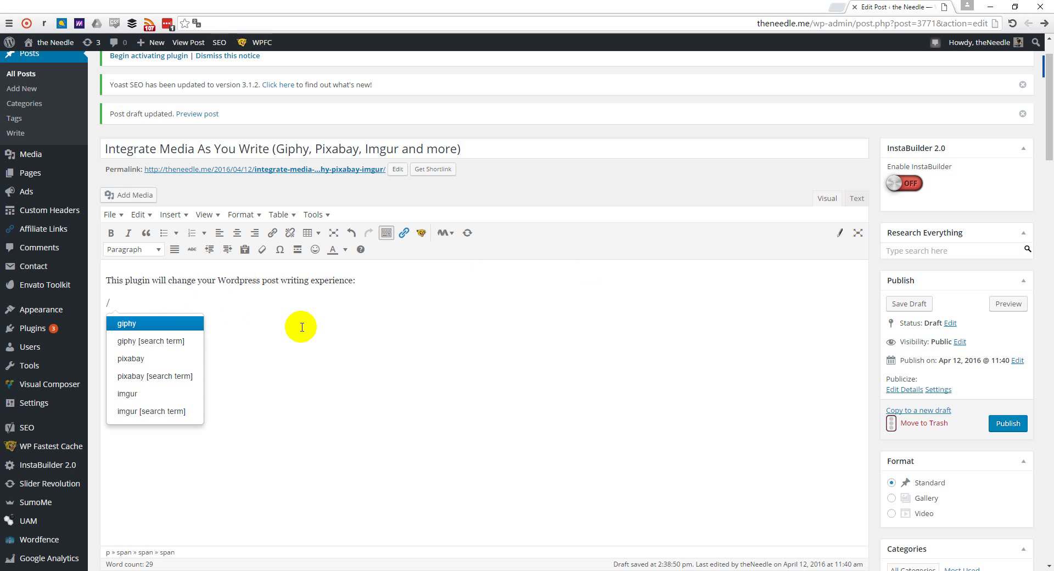
key("Down")
key("Down")
key("Down")
key("Down")
key("Down")
key("Down")
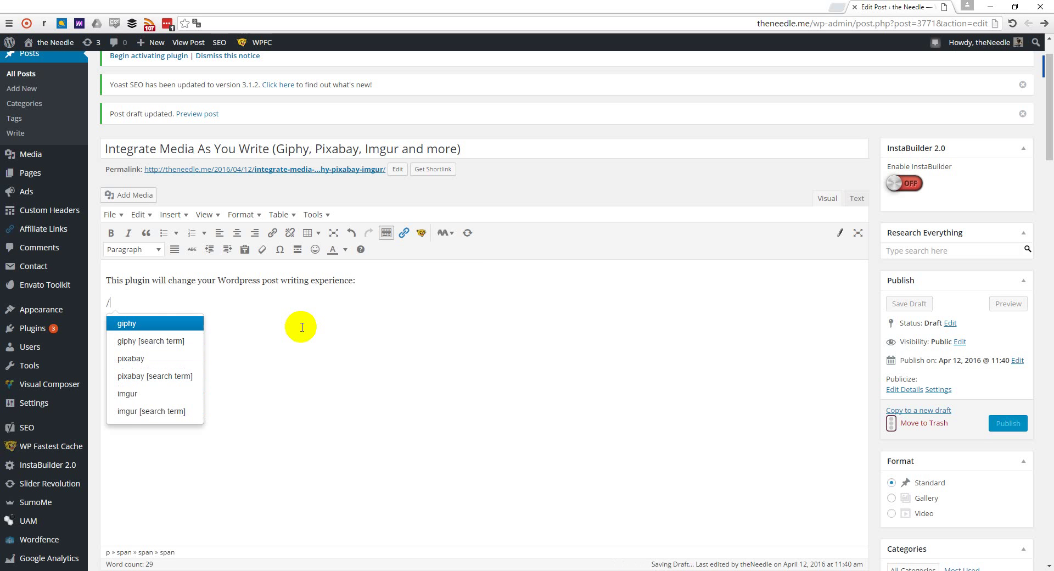
key("Up")
key("Up")
key("Up")
key("Up")
key("Up")
key("Up")
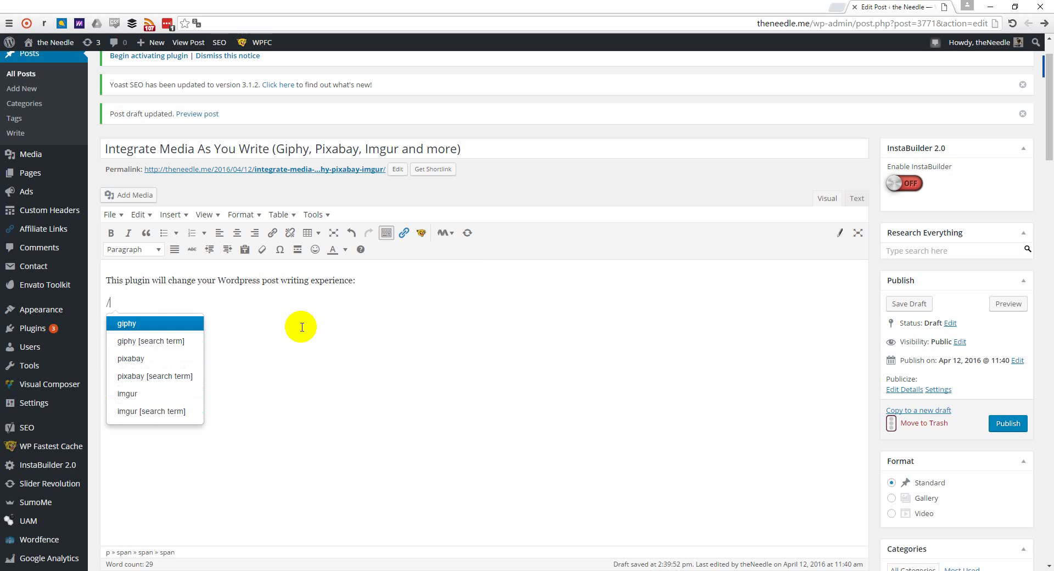
key("Down")
key("Down")
key("Down")
key("Down")
key("Up")
key("Up")
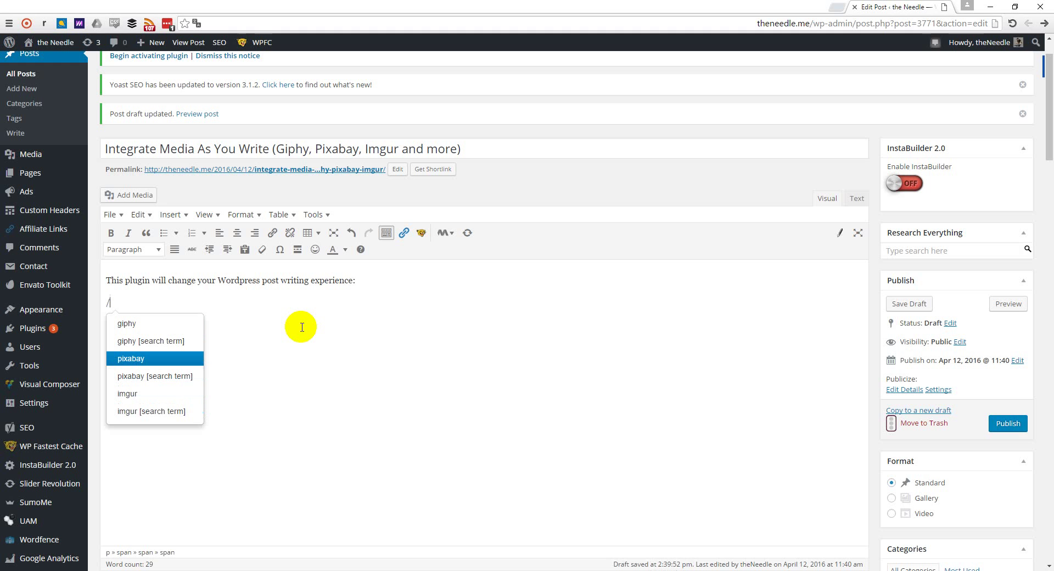
key("Up")
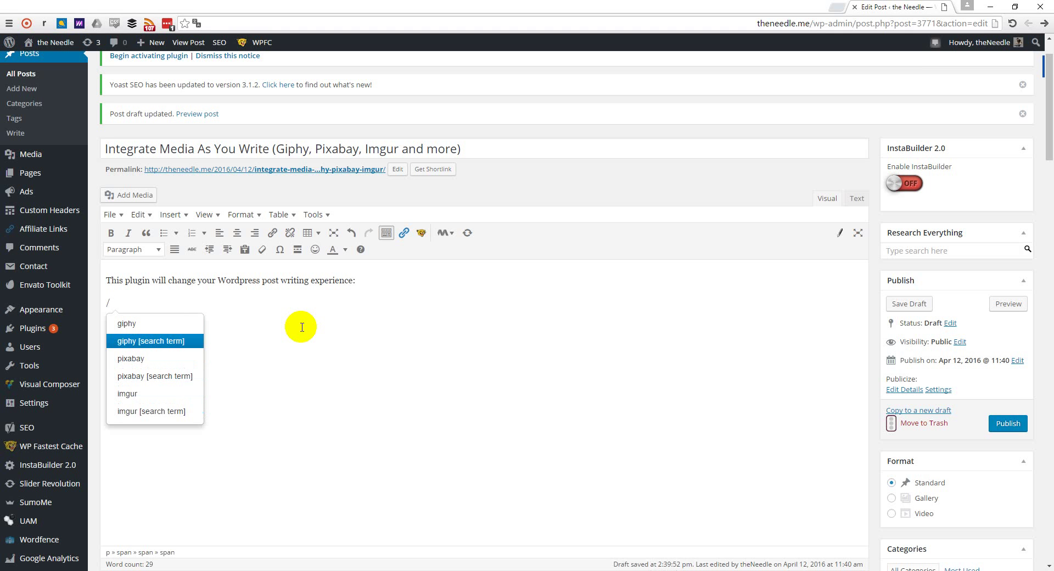
Step: Search Giphy for 'interesting' and insert the 'Interesting. I like it. More!' GIF
key("Return")
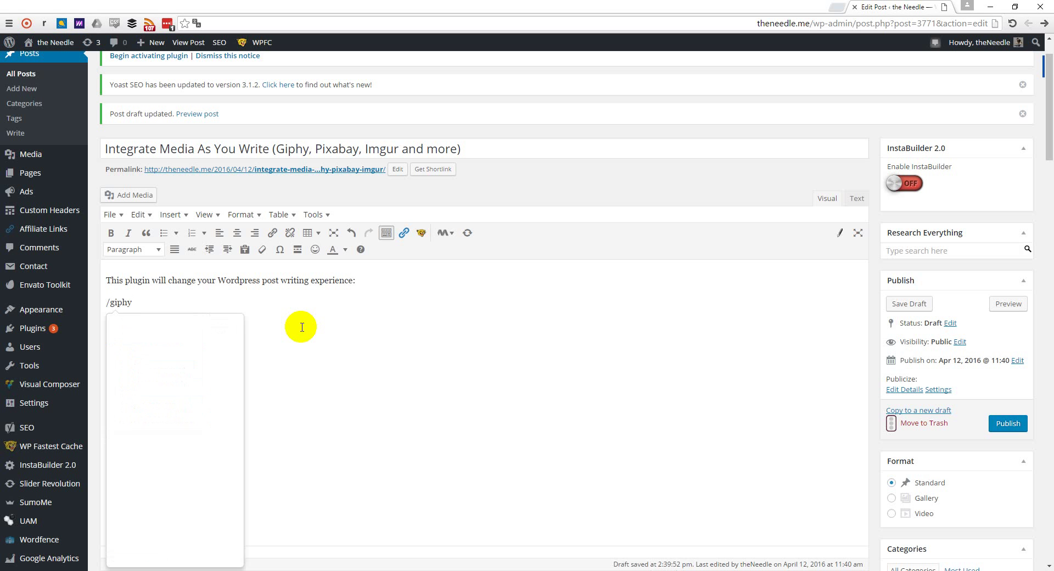
type("interesting")
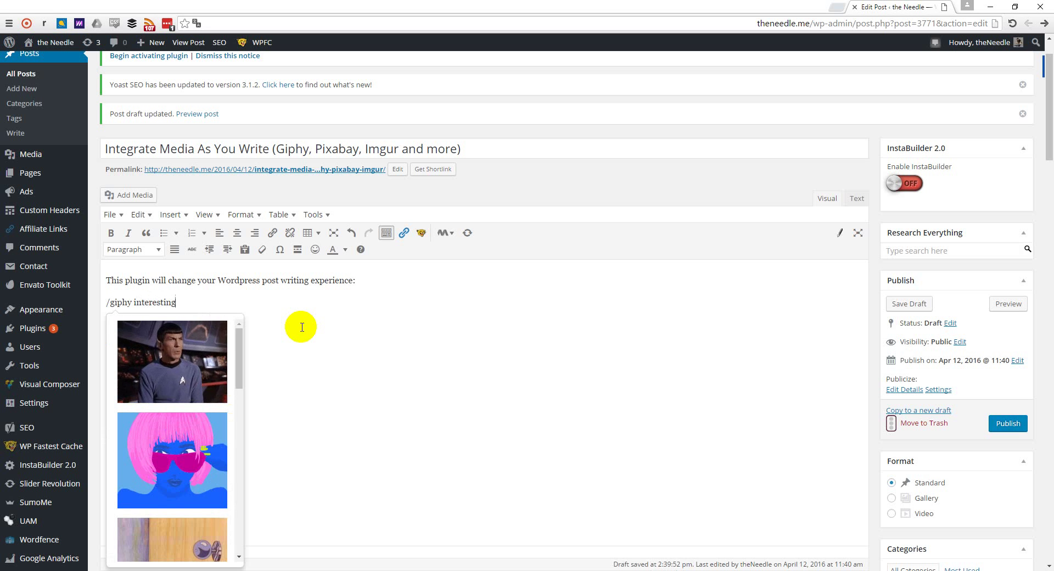
left_click(239, 342)
left_click_drag(240, 341, 238, 462)
left_click(222, 455)
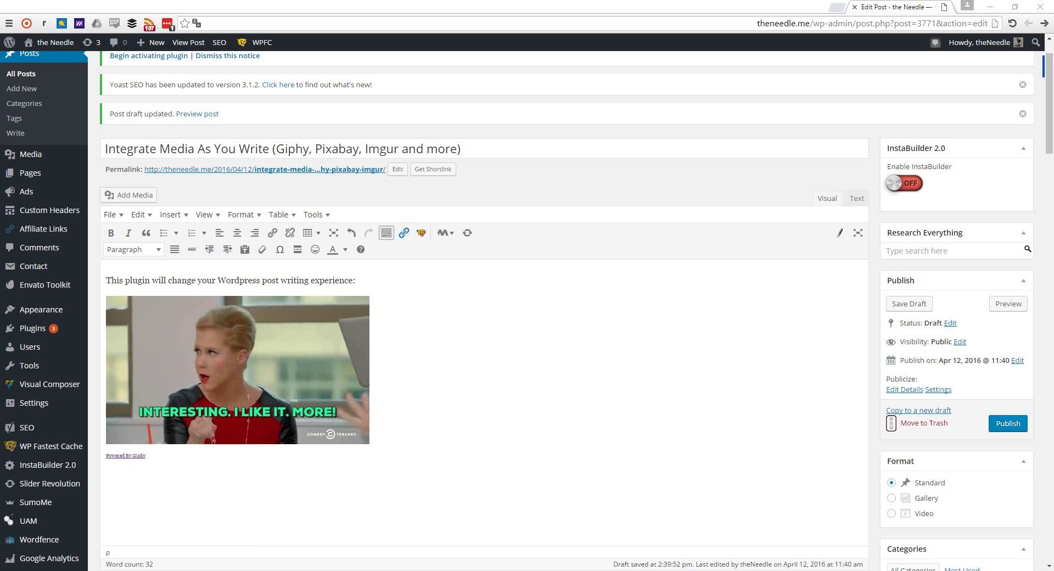
left_click(372, 278)
Step: Add 'We all want our posts to be interesting' above the GIF and 'We want our posts to be nothing less than awesome' below its credit
key("Return")
type("We all want our posts to be interesting")
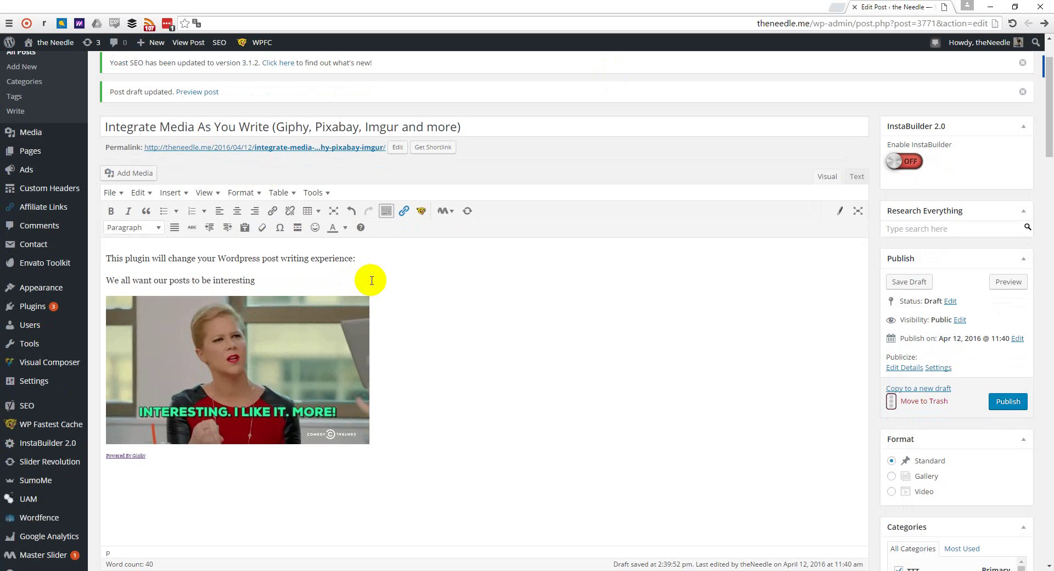
left_click(171, 475)
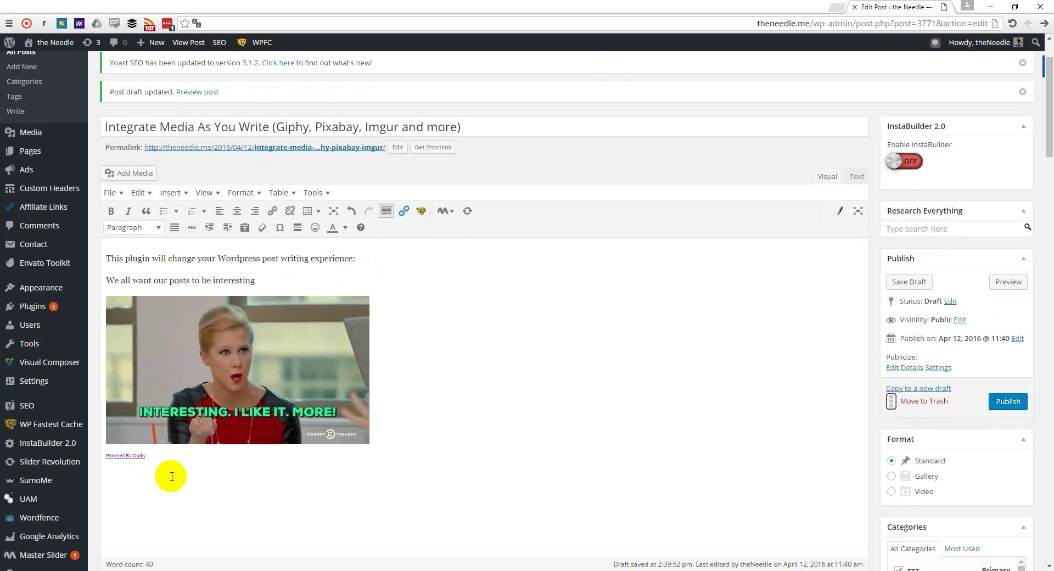
type("We want our posts to be nothing less than awesome")
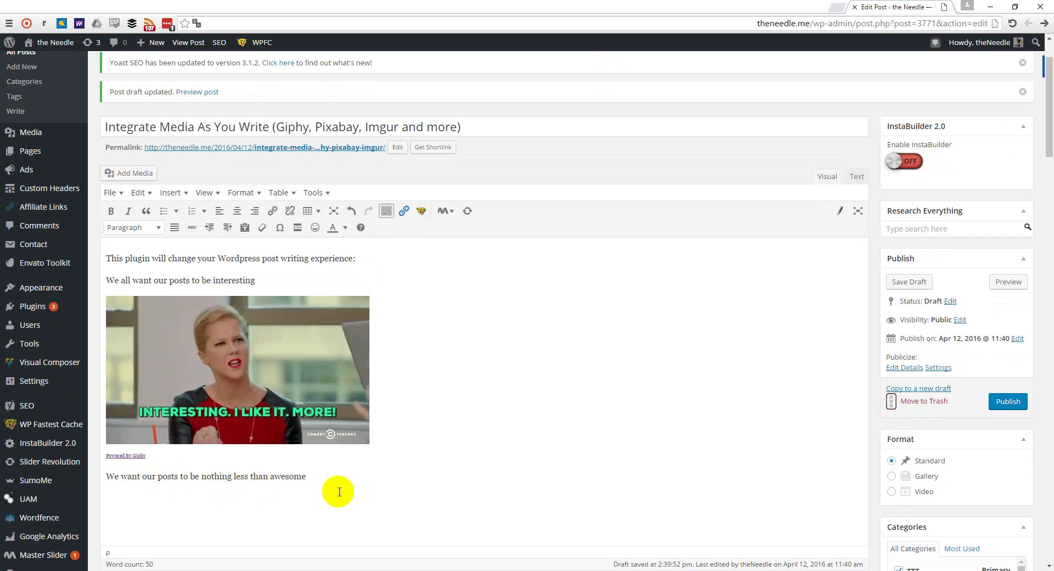
Step: Search Giphy for 'awesome' and insert the FLIPPIN' AWESOME GIF below the awesome line
key("Return")
type("/gi")
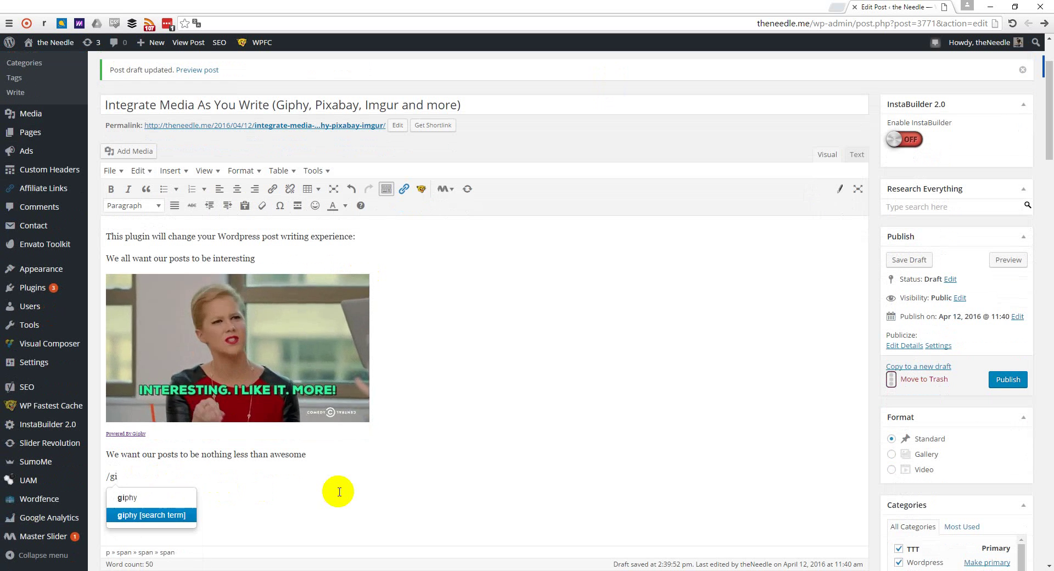
key("Return")
type("a")
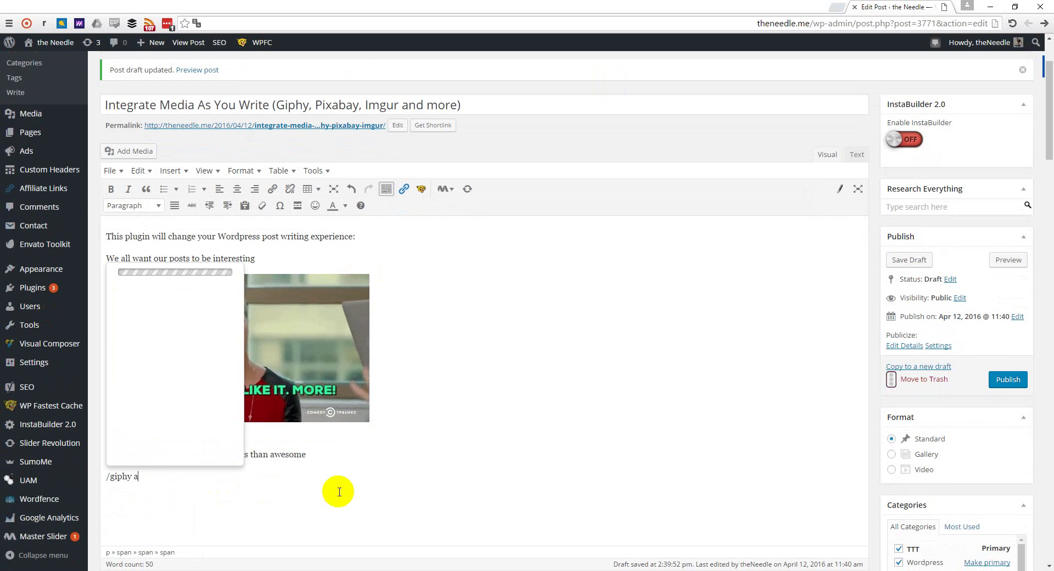
type("wesome")
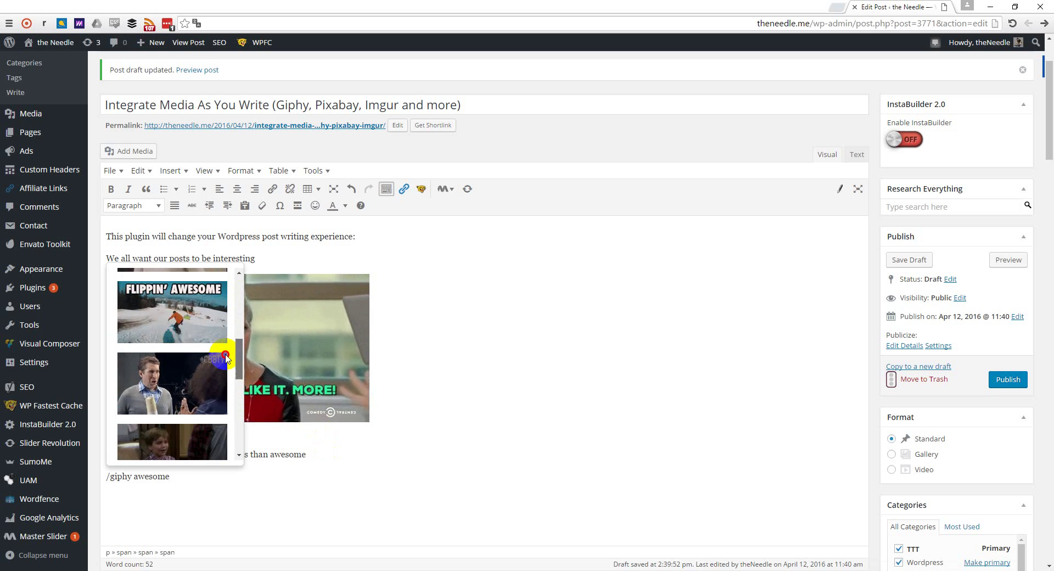
left_click(176, 313)
scroll(368, 423, "down", 3)
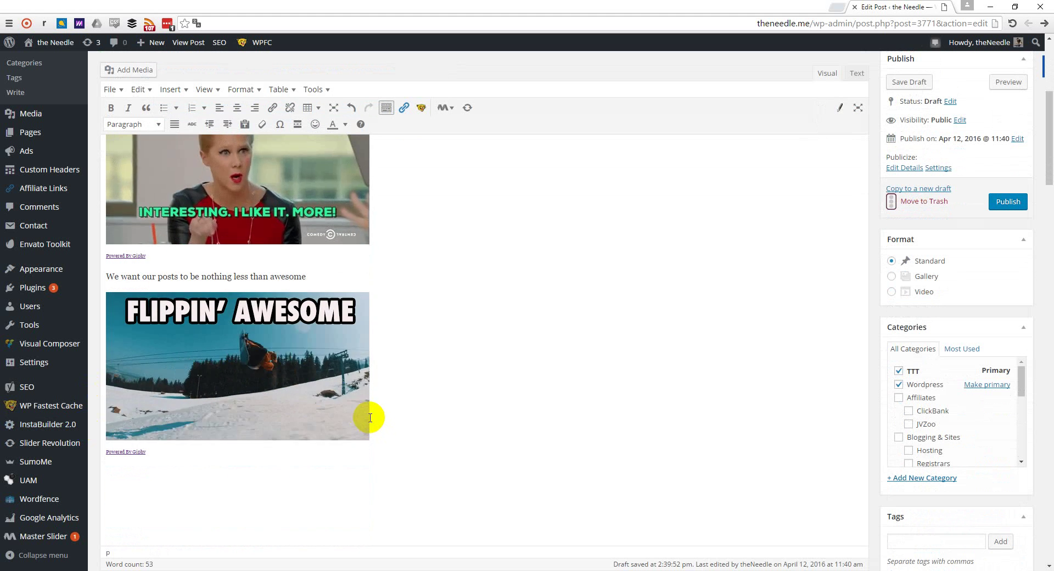
Step: Paste the sentence about posts being unique below the GIF credit
key("Return")
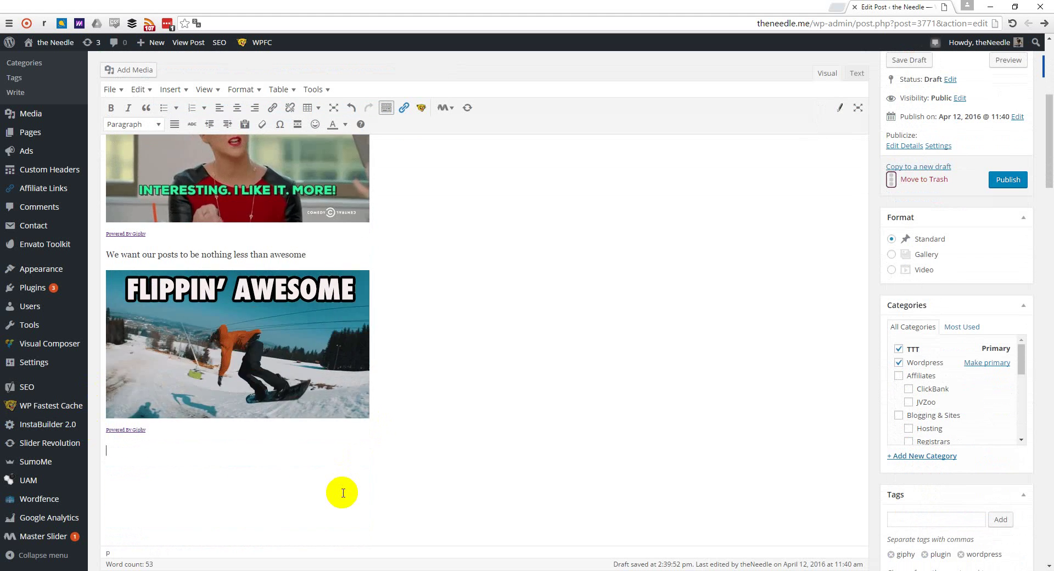
type("To standout in the crowd we want our posts to be unique")
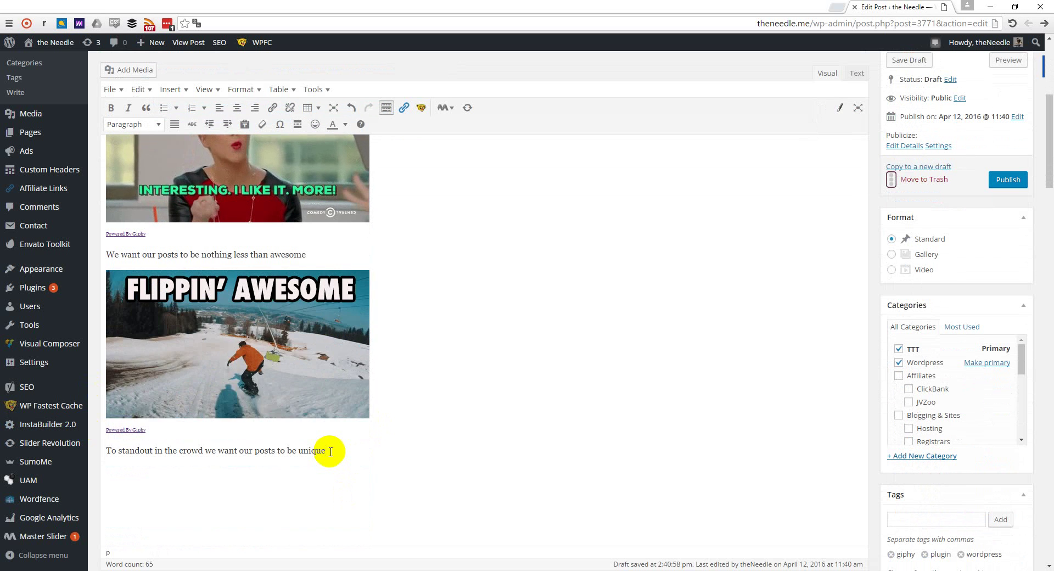
key("Return")
Step: Search Imgur for 'unique' and insert the photo of the costumed man holding a toy cat
type("/")
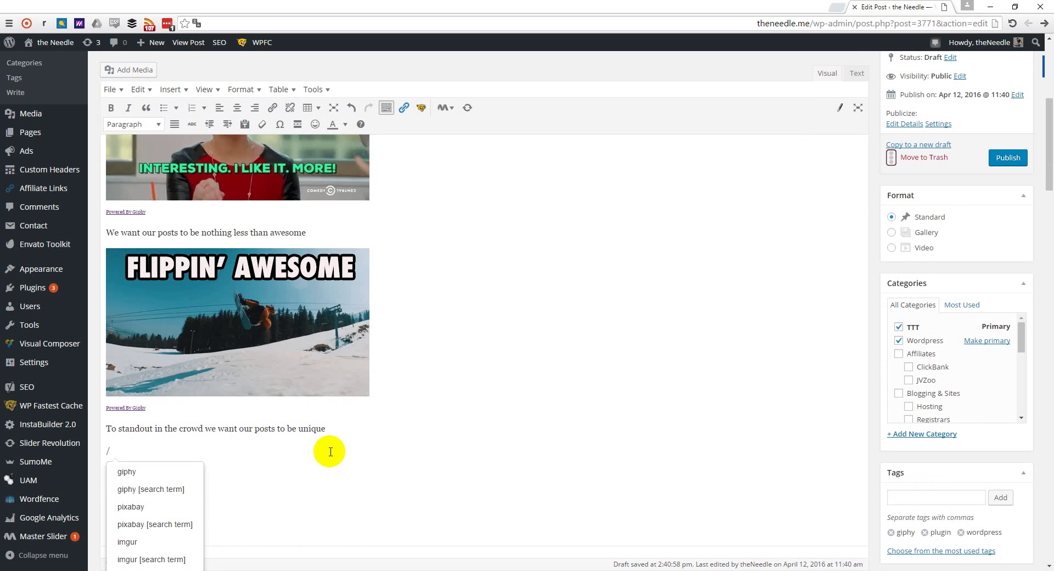
key("Down")
key("Down")
key("Down")
key("Down")
key("Down")
key("Down")
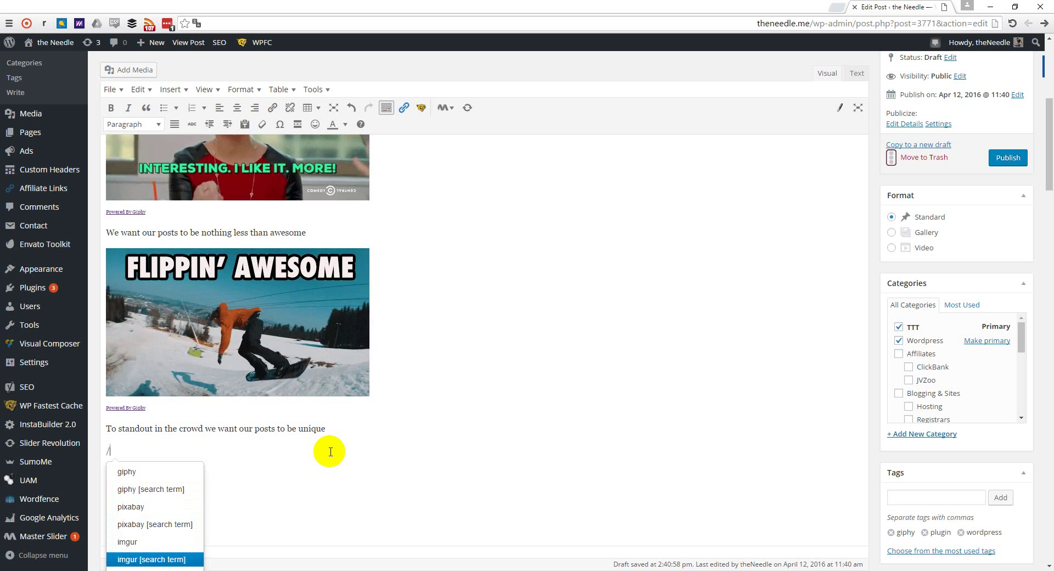
key("Return")
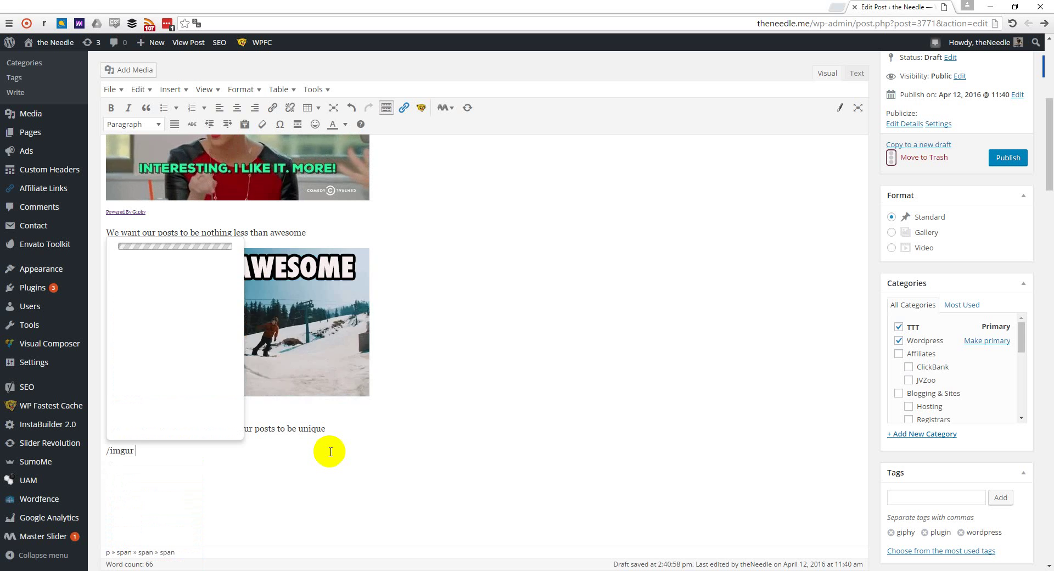
type("unique")
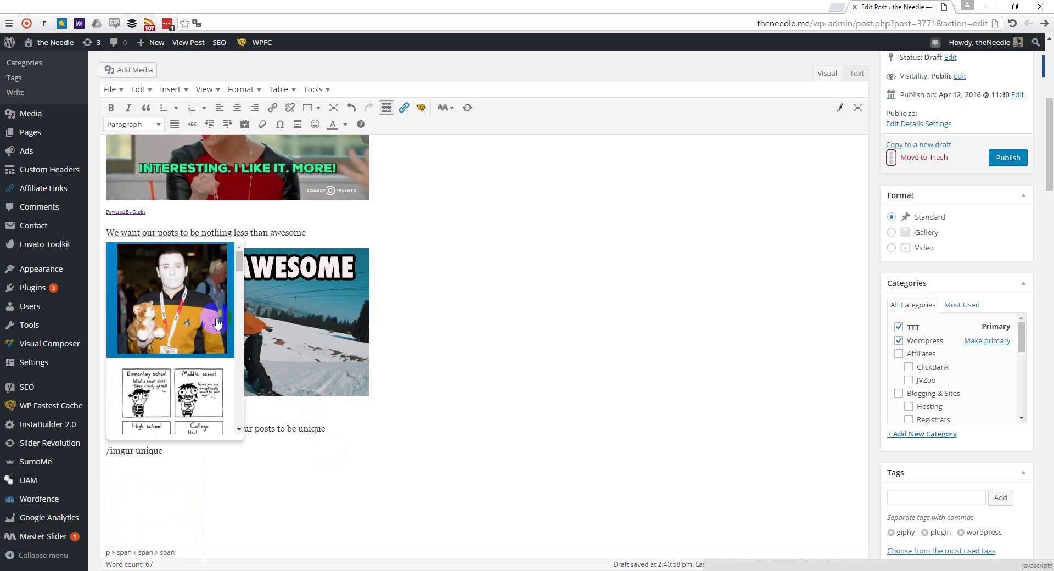
left_click(183, 291)
scroll(494, 302, "down", 6)
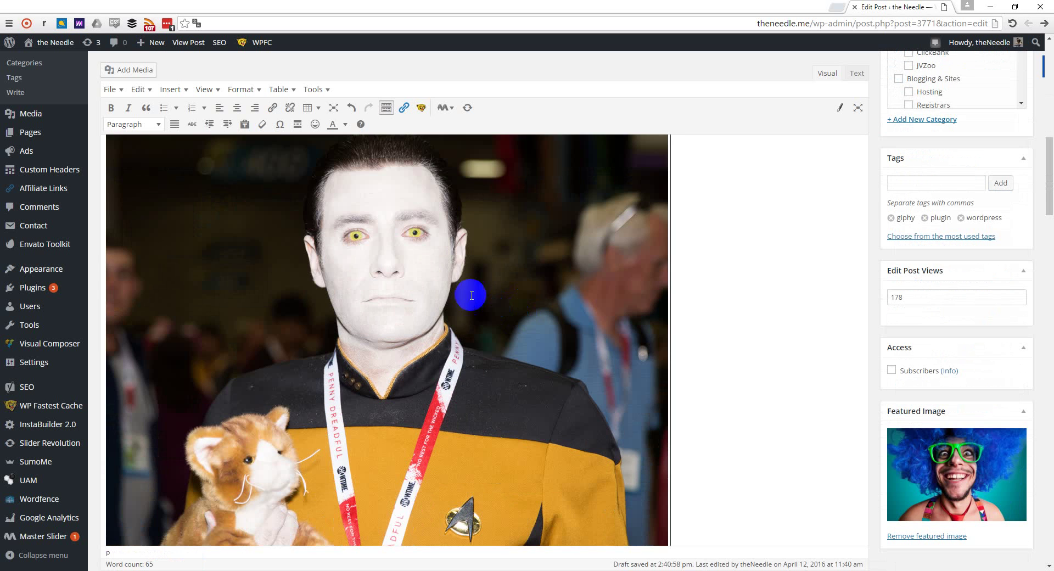
scroll(432, 285, "down", 5)
scroll(431, 283, "up", 7)
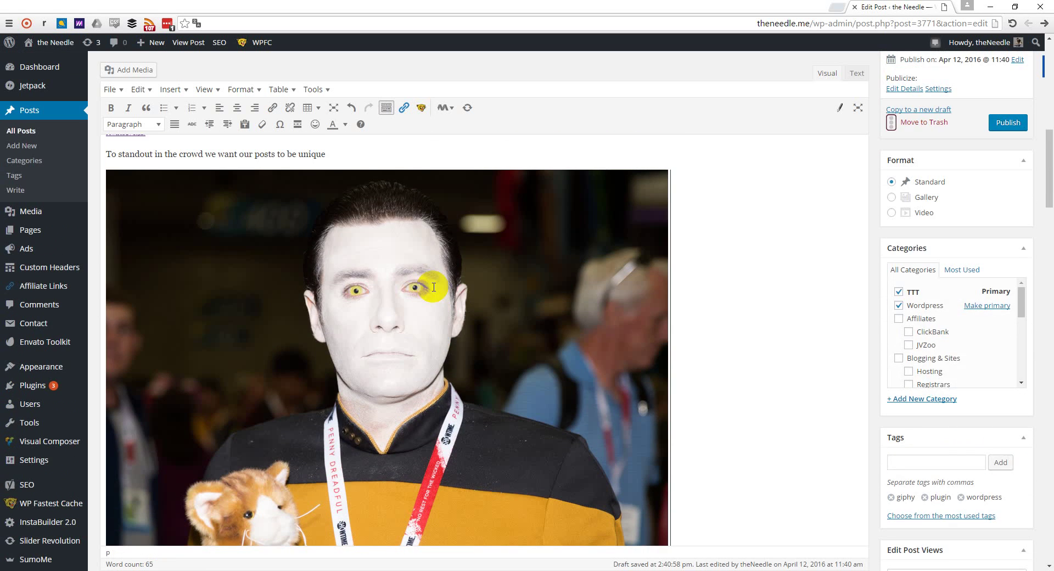
scroll(433, 287, "down", 5)
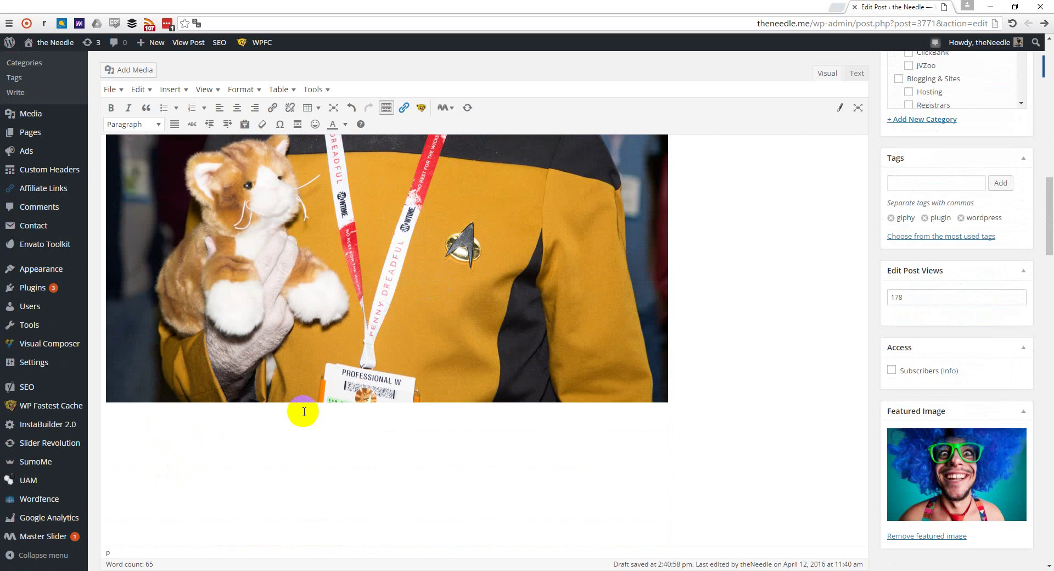
scroll(304, 411, "up", 6)
scroll(390, 384, "up", 6)
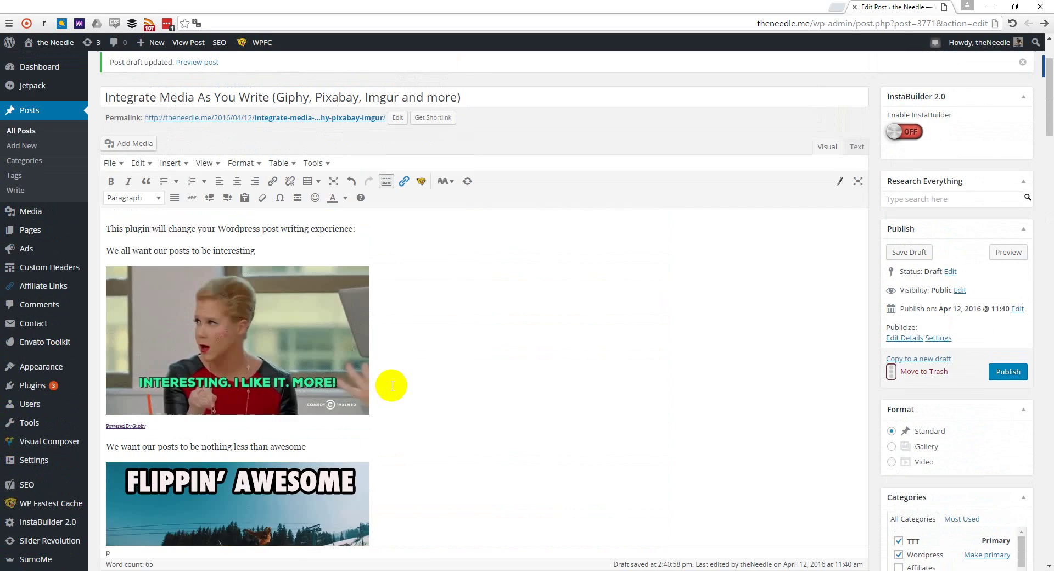
scroll(426, 379, "down", 1)
scroll(426, 378, "down", 8)
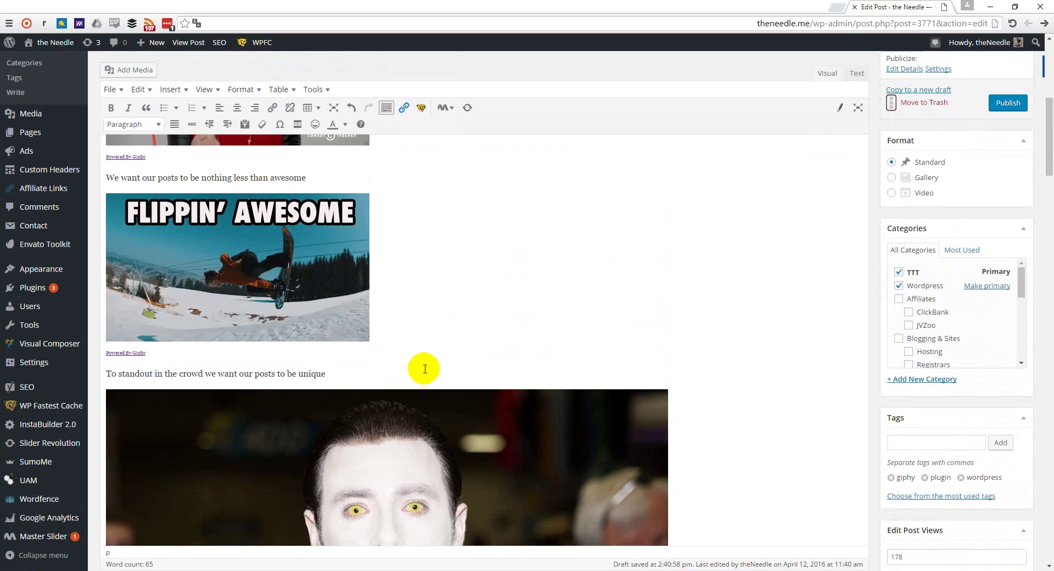
scroll(439, 354, "up", 4)
scroll(445, 352, "up", 4)
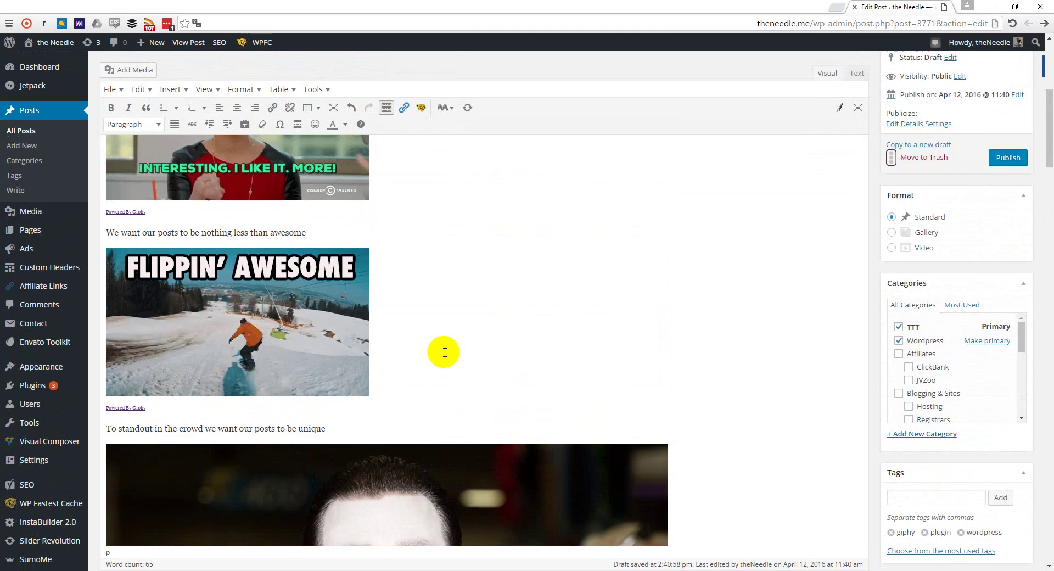
scroll(441, 354, "down", 6)
scroll(435, 358, "down", 14)
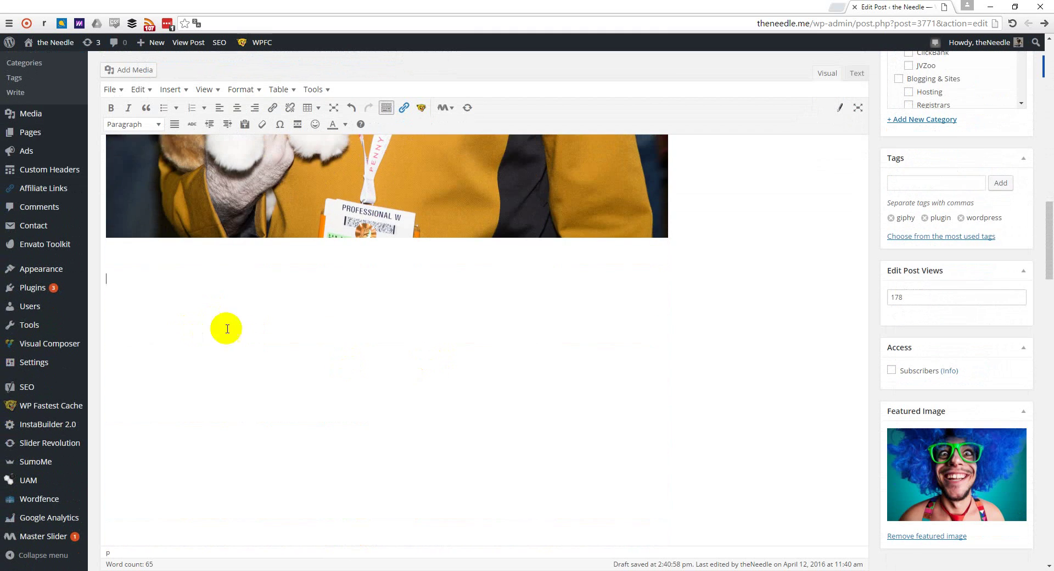
Step: Type the 'Don't overuse it…' sentence below the photo, correcting 'wierd' to 'weird'
scroll(330, 363, "up", 3)
scroll(336, 366, "down", 2)
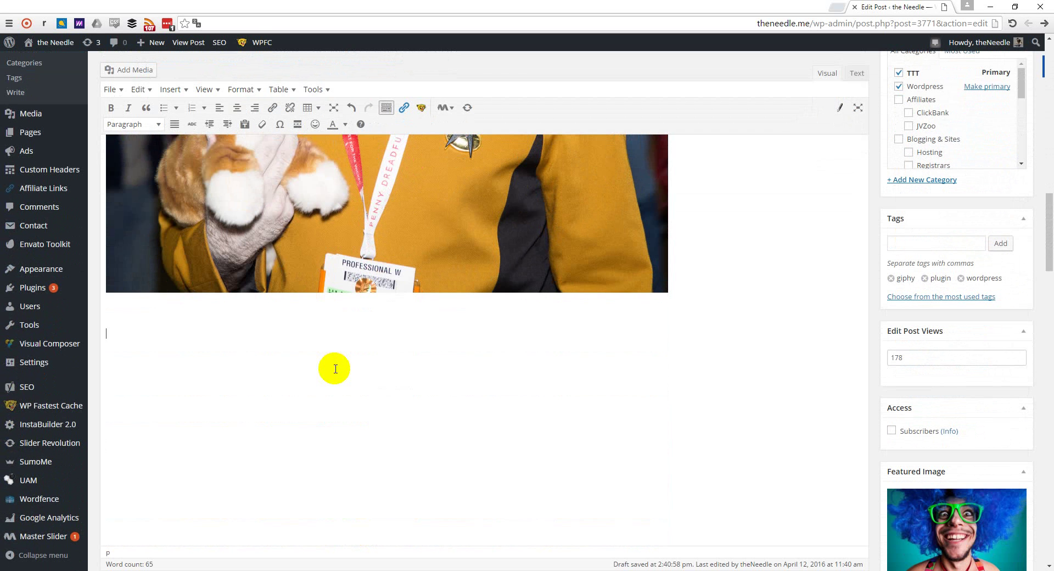
type("Don't overuse it, excessive use of media, after almost every sentence is wierd")
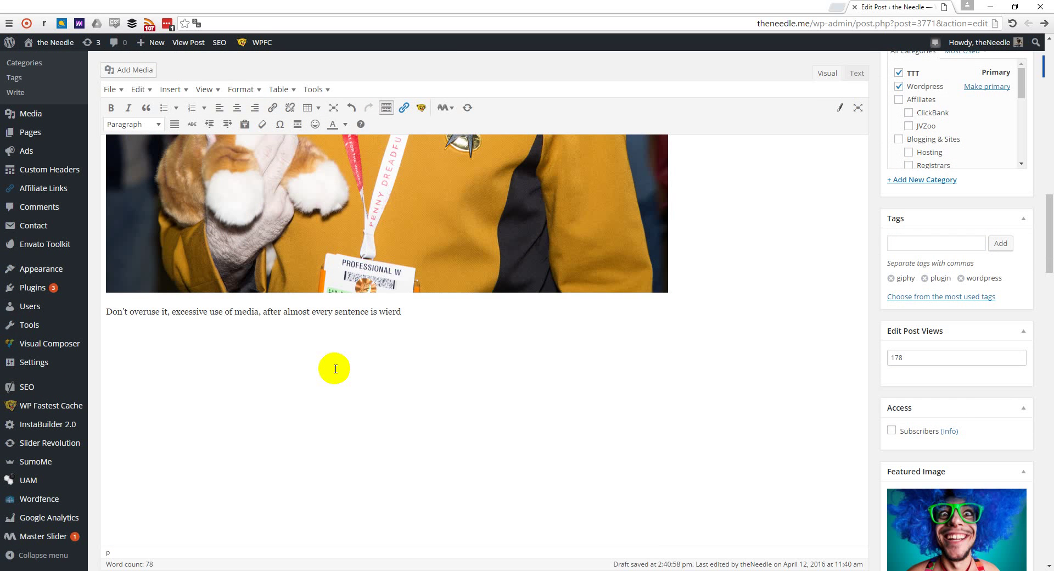
double_click(390, 311)
type("weird")
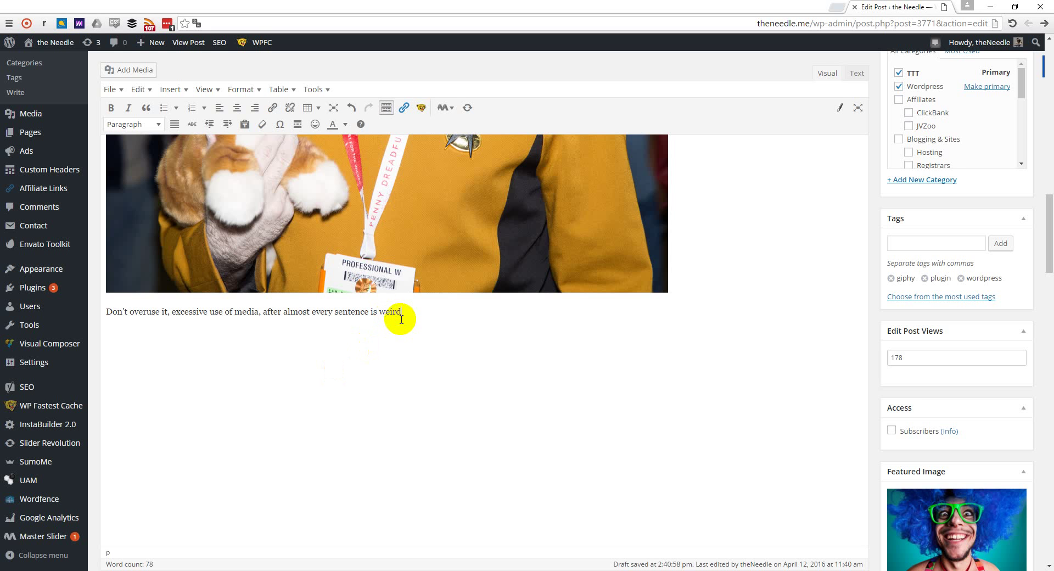
double_click(400, 311)
left_click(401, 311)
key("Return")
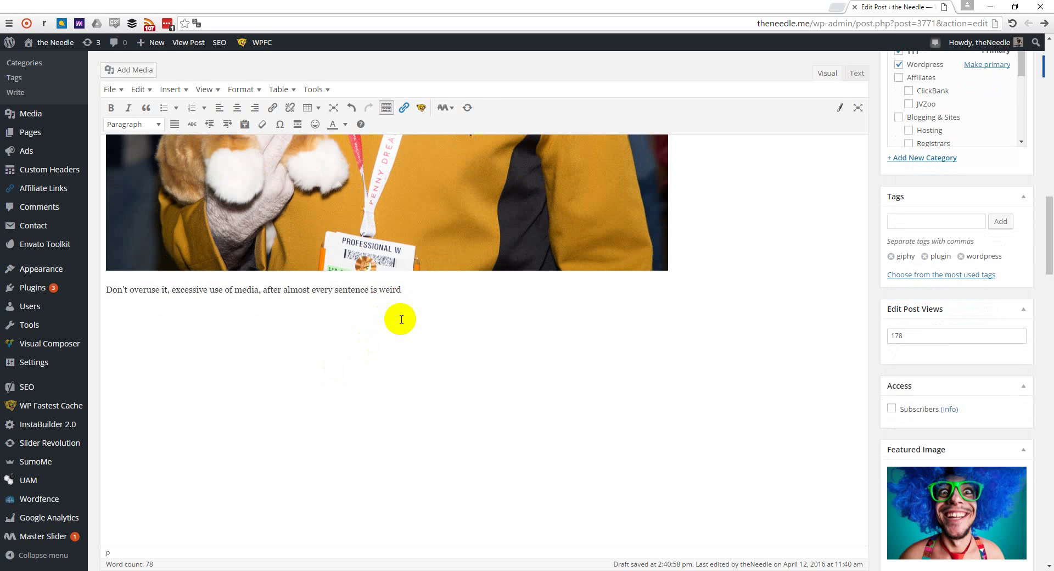
Step: Search Pixabay for 'weird' and insert the image of two white-faced men
type("/")
key("Down")
key("Down")
key("Down")
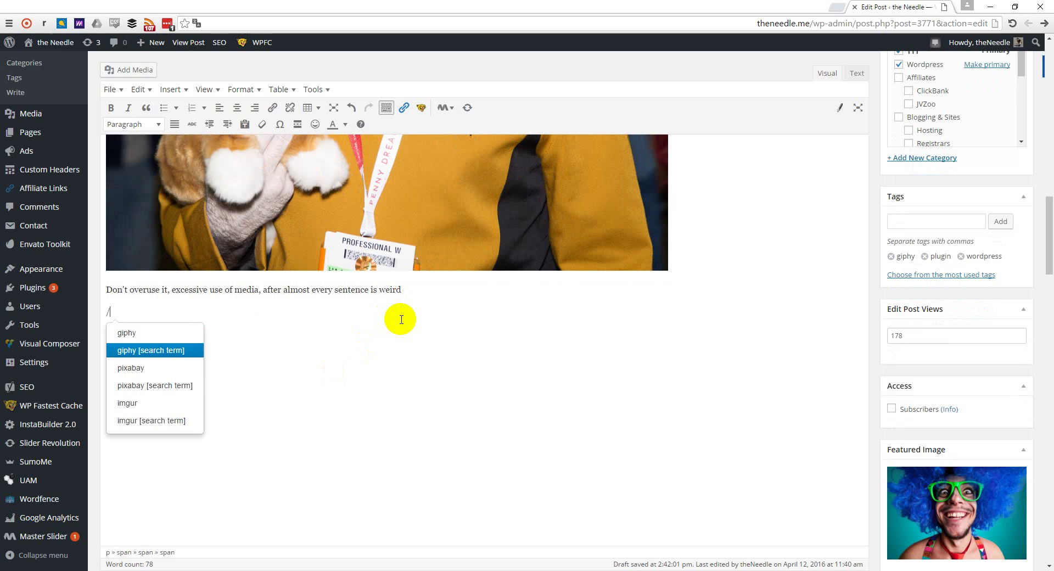
key("Return")
type("weird")
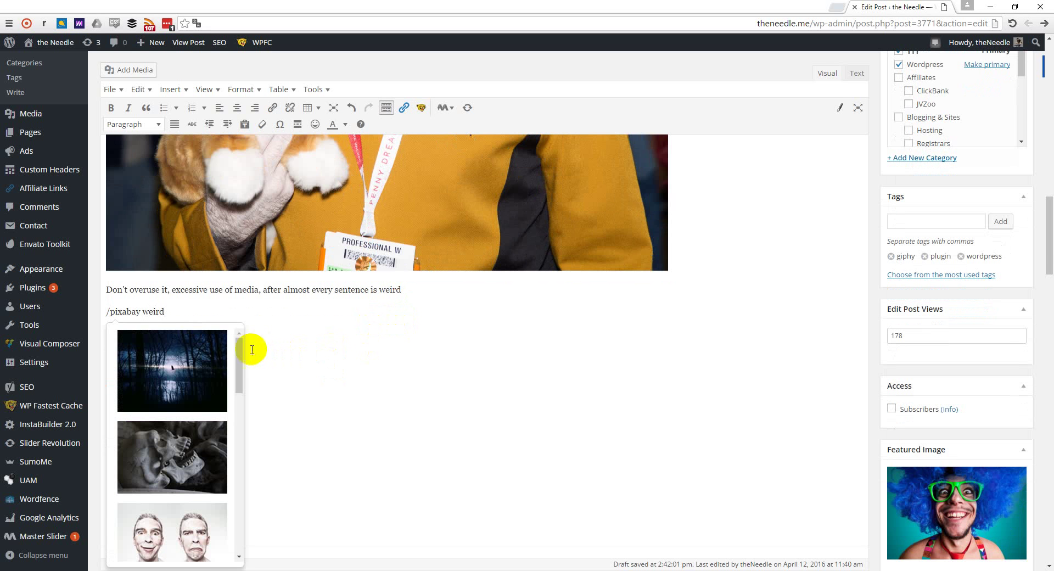
left_click_drag(239, 346, 240, 367)
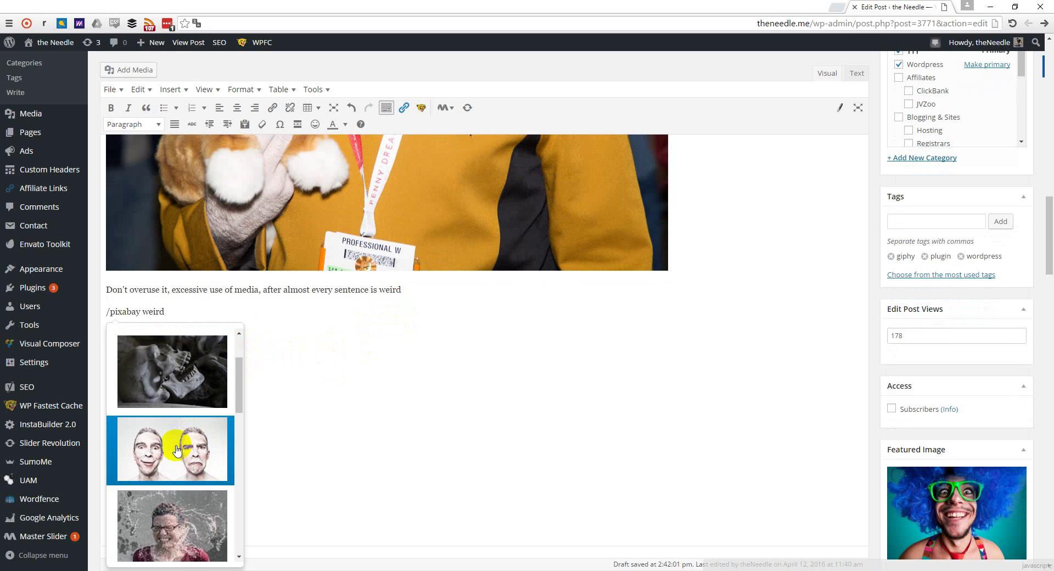
left_click(137, 444)
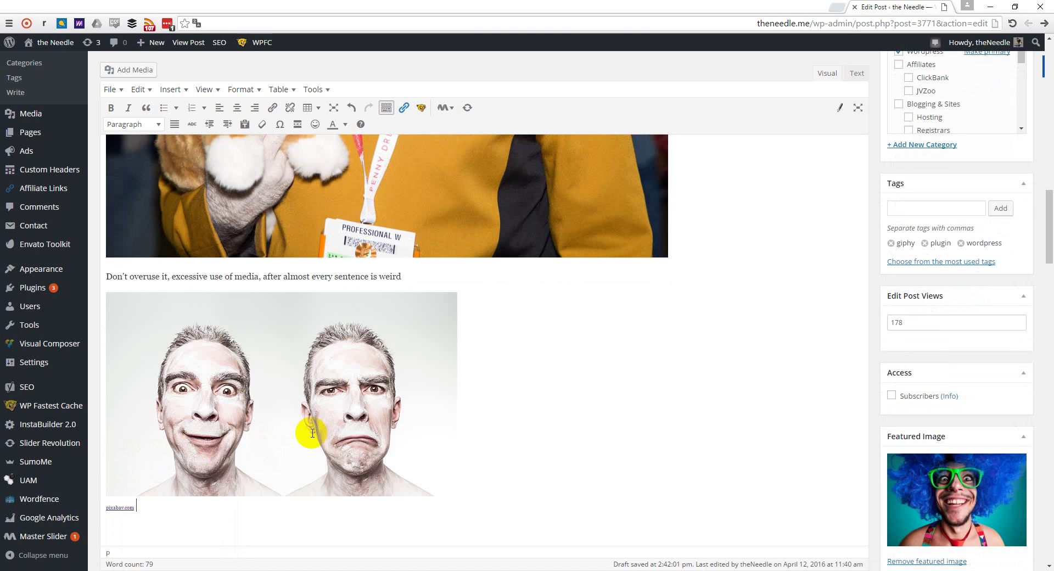
key("Return")
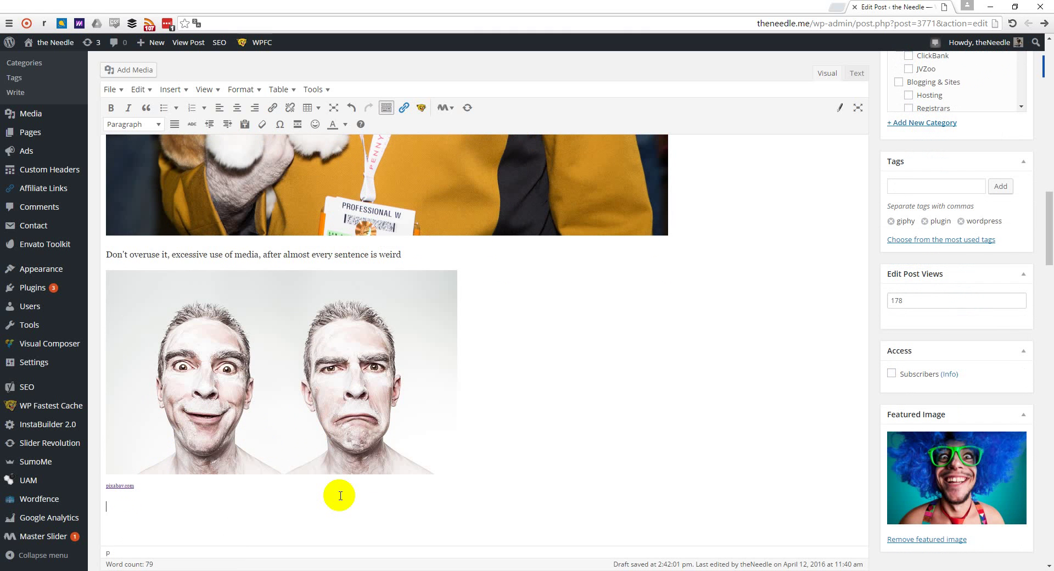
Step: Type 'Using animated gifs, obssesively, is definitely weird... really weird' under the pixabay.com credit
type("Using animated gifs, obssesively")
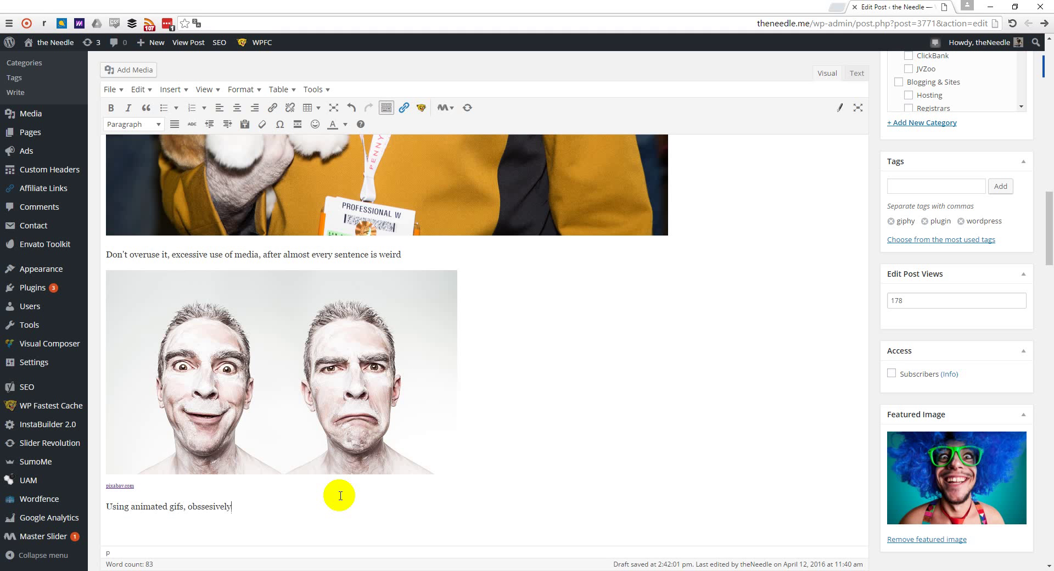
type(", is defi")
type("nitely")
type(" weird...")
type(" really weir")
type("d")
key("Return")
Step: Search Giphy for 'weird' and insert the LET'S GET WEIRD GIF
type("/giph")
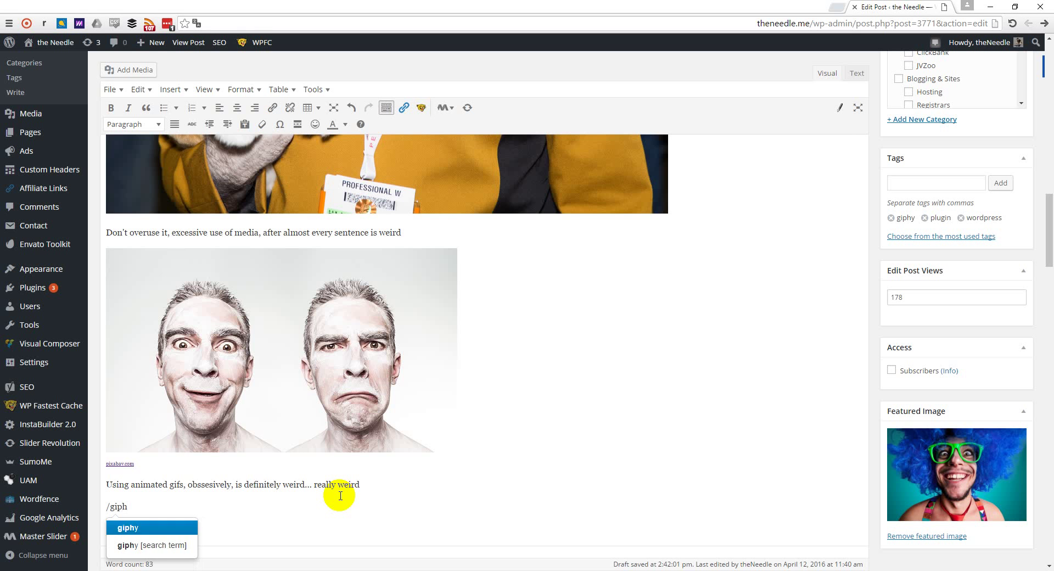
key("Down")
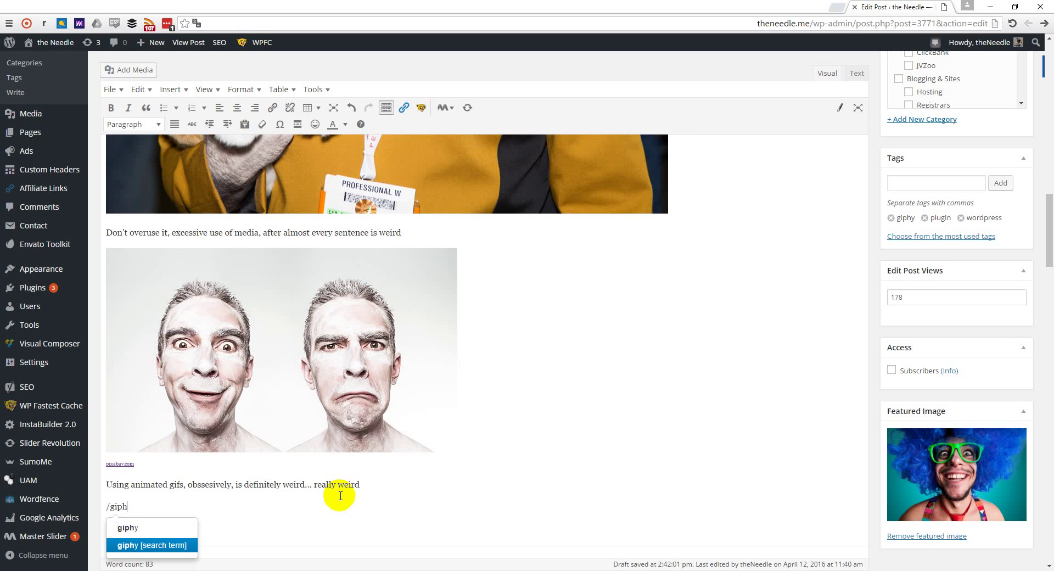
key("Return")
type("weird")
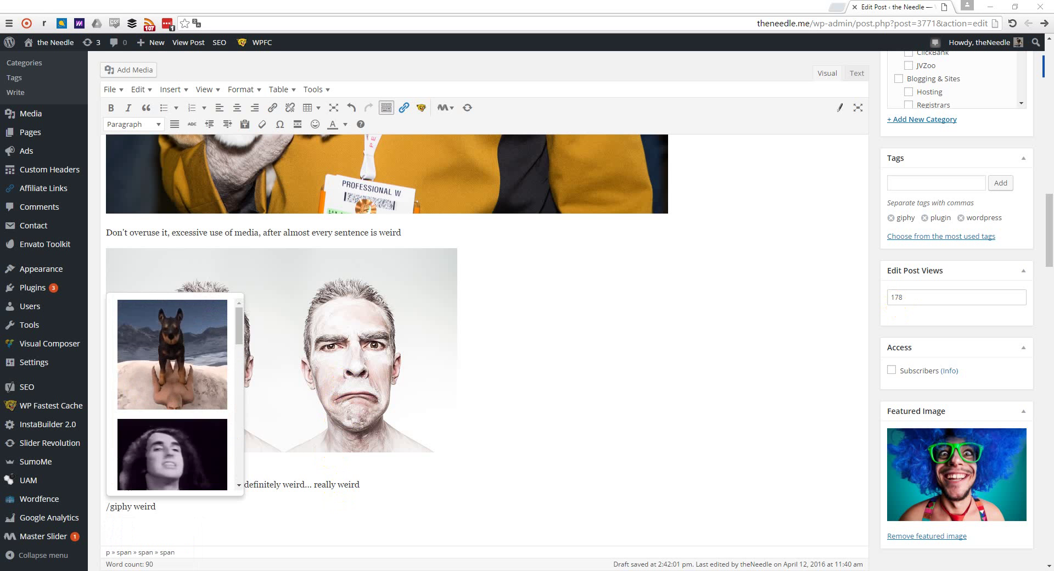
left_click_drag(238, 317, 230, 428)
left_click(176, 415)
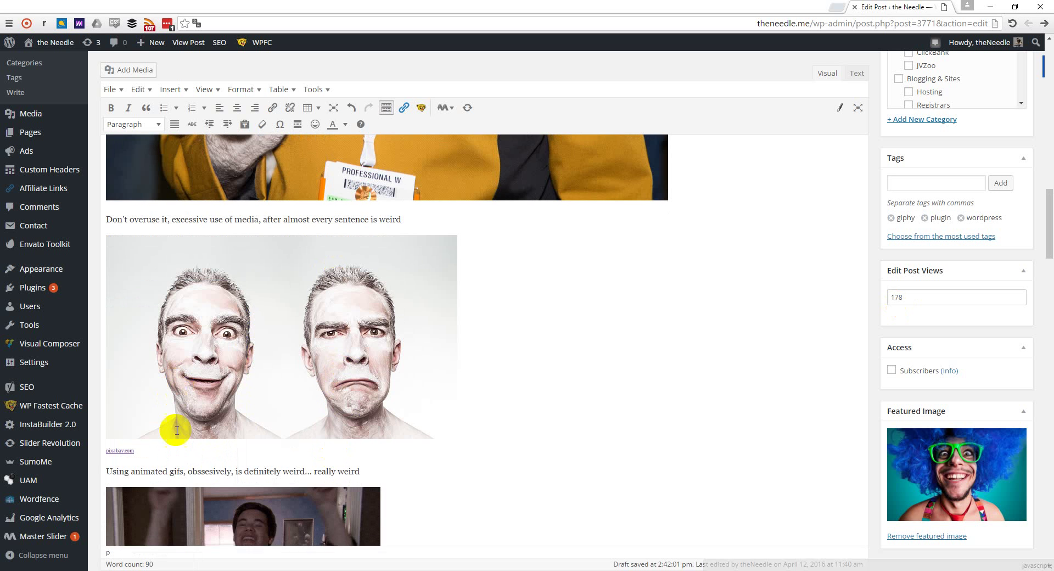
scroll(331, 443, "down", 6)
scroll(393, 399, "up", 8)
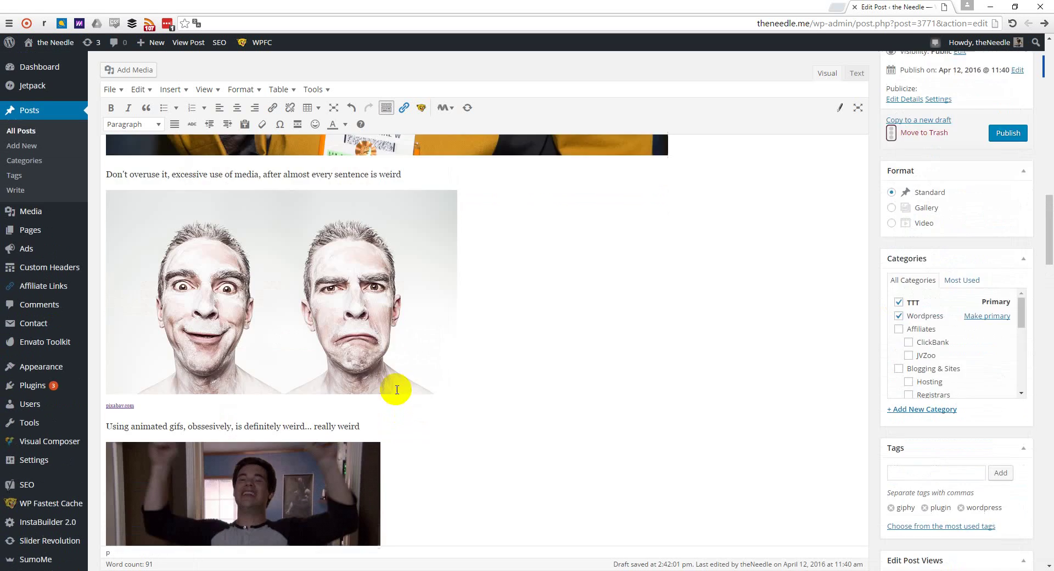
scroll(397, 389, "up", 15)
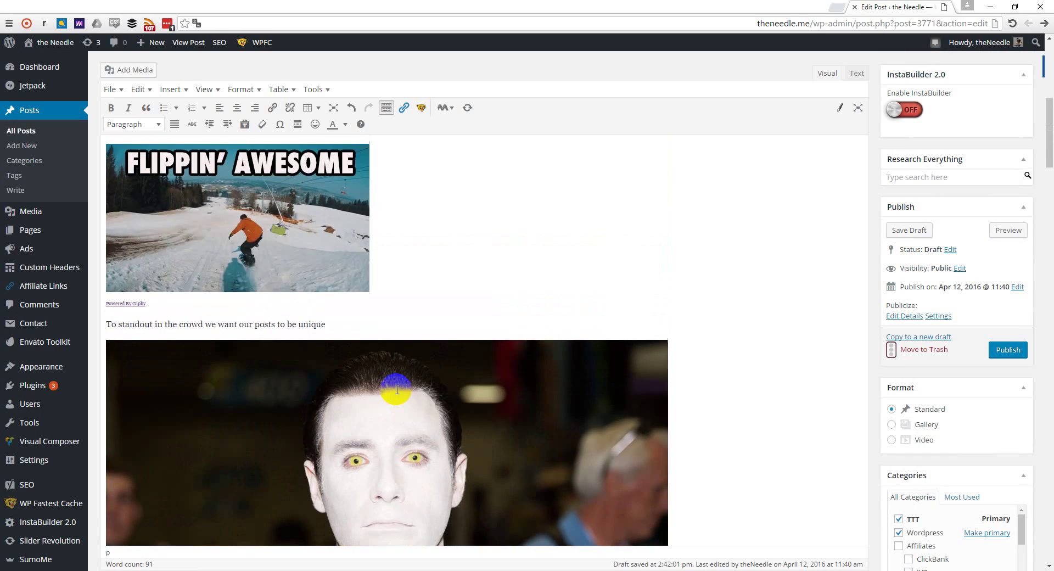
scroll(397, 389, "up", 3)
scroll(396, 384, "down", 10)
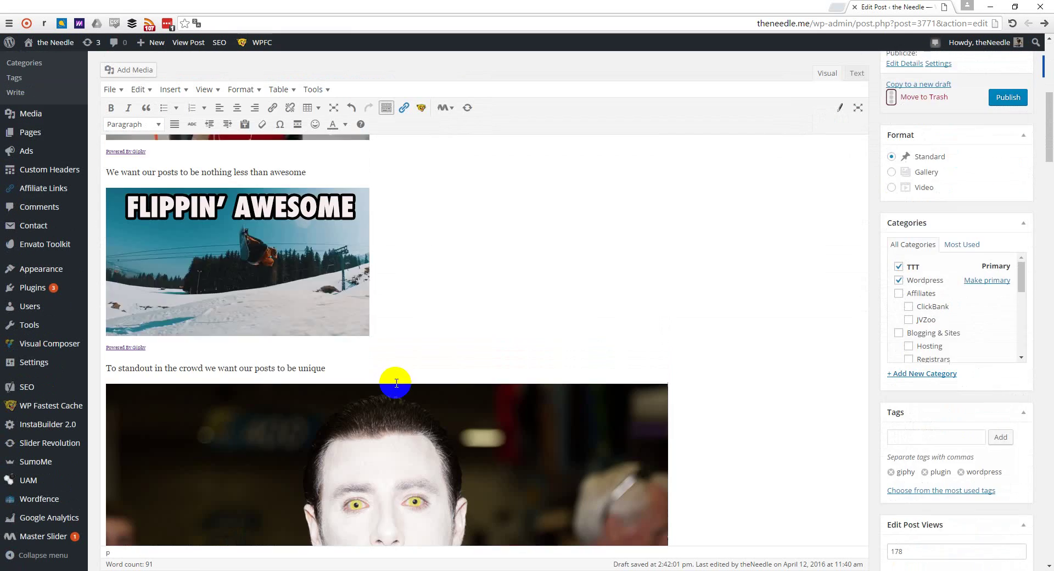
scroll(396, 382, "down", 4)
scroll(396, 382, "down", 5)
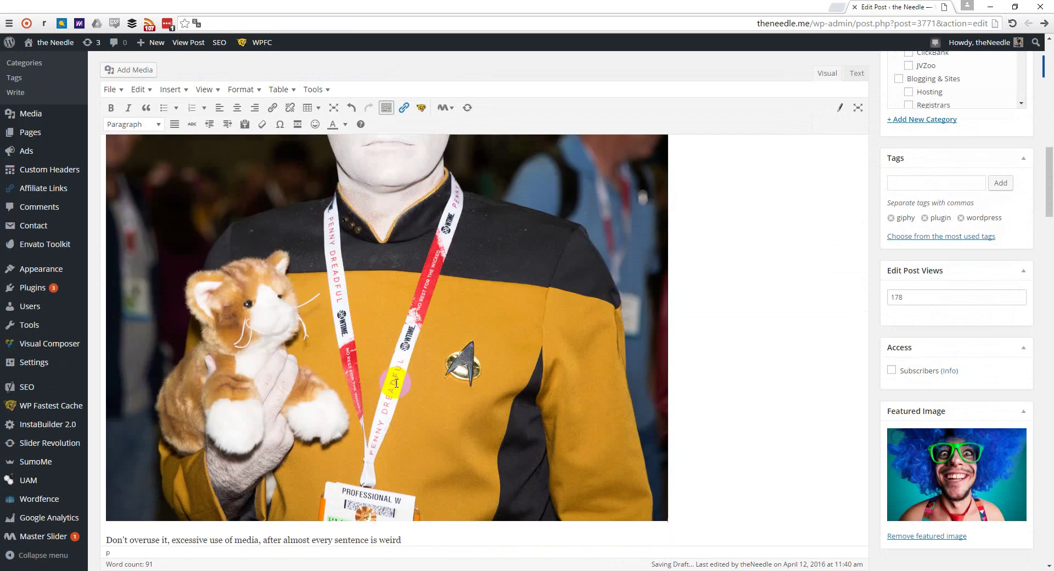
scroll(481, 357, "down", 3)
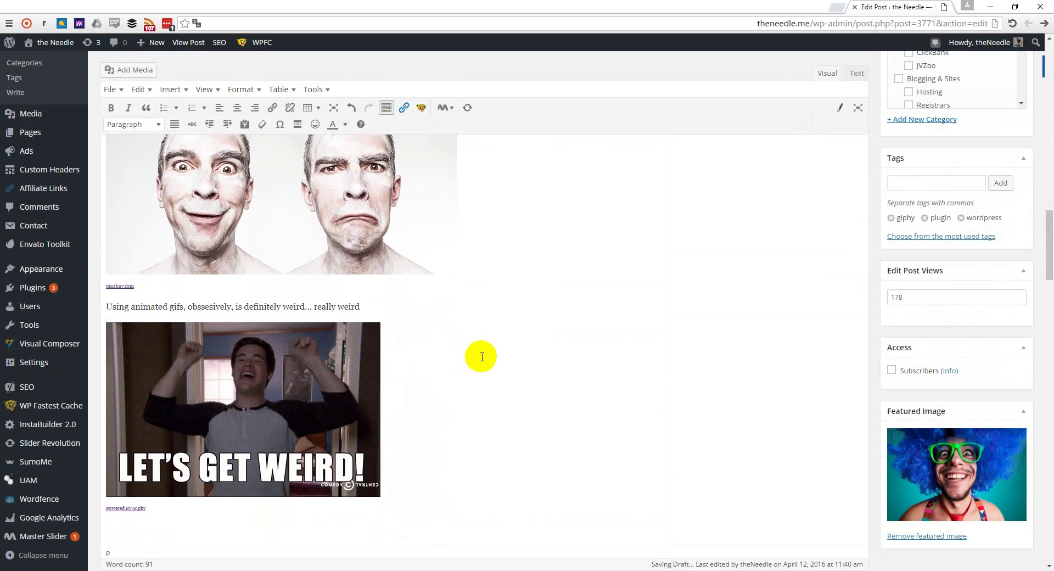
scroll(481, 357, "down", 4)
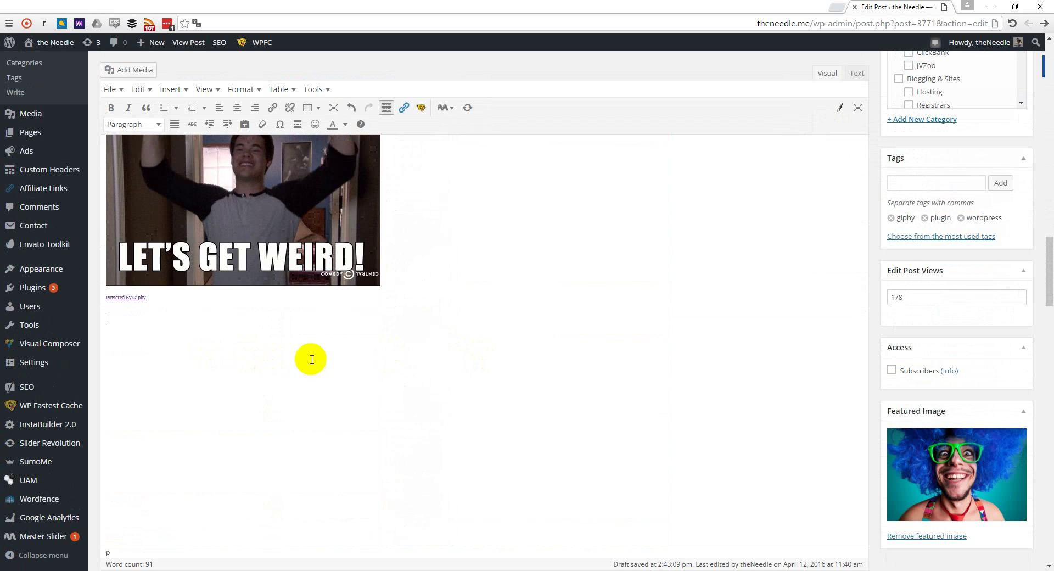
scroll(374, 357, "up", 5)
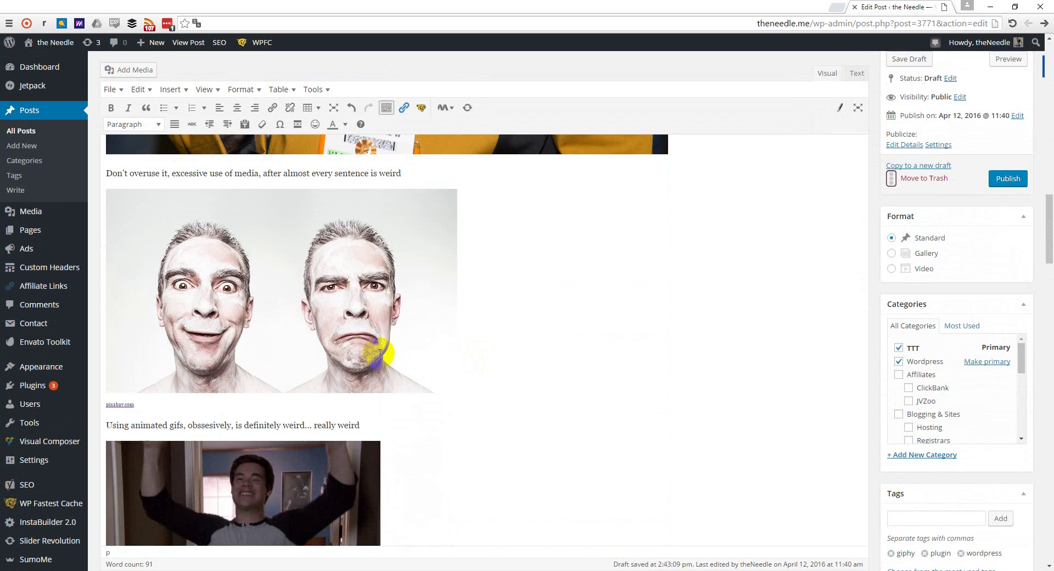
scroll(483, 313, "up", 4)
scroll(485, 313, "up", 10)
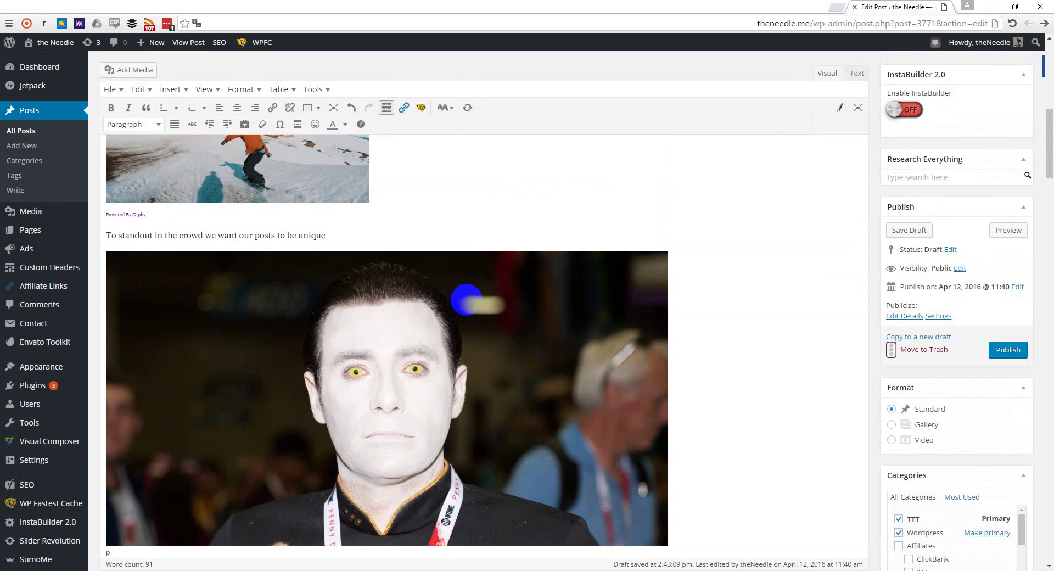
scroll(467, 301, "down", 5)
scroll(467, 300, "down", 10)
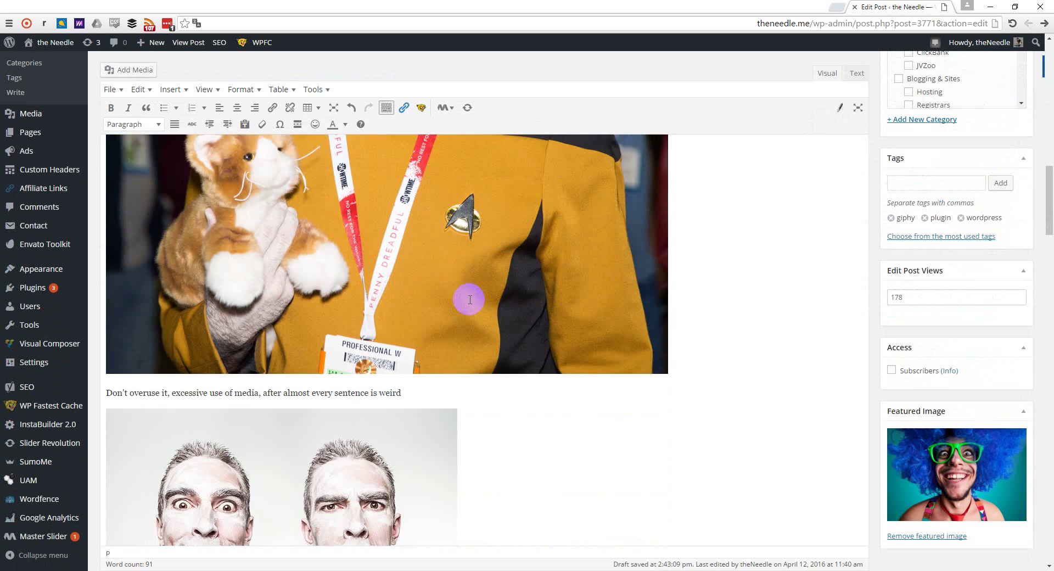
scroll(272, 311, "down", 3)
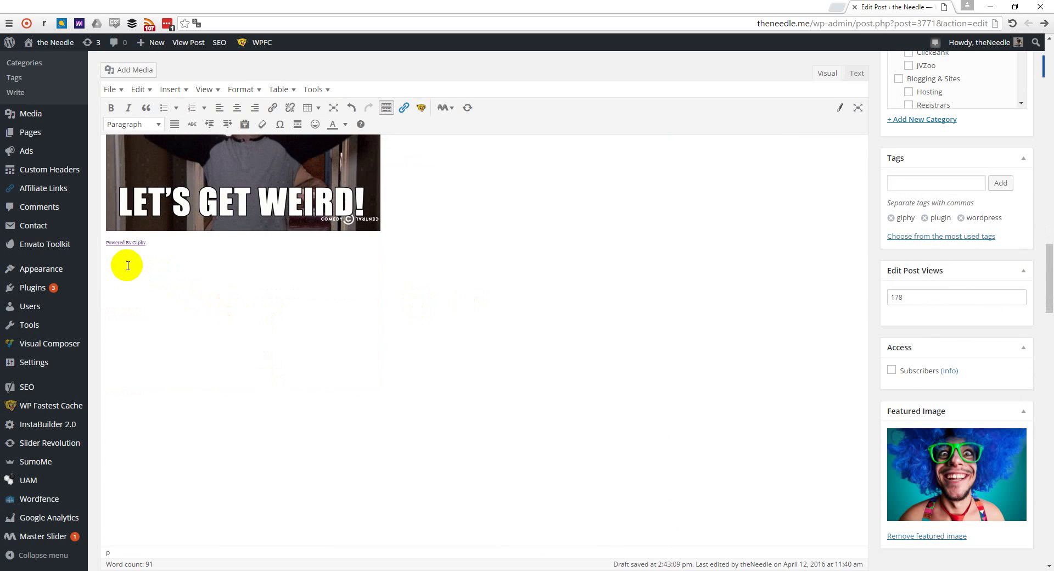
scroll(128, 265, "up", 2)
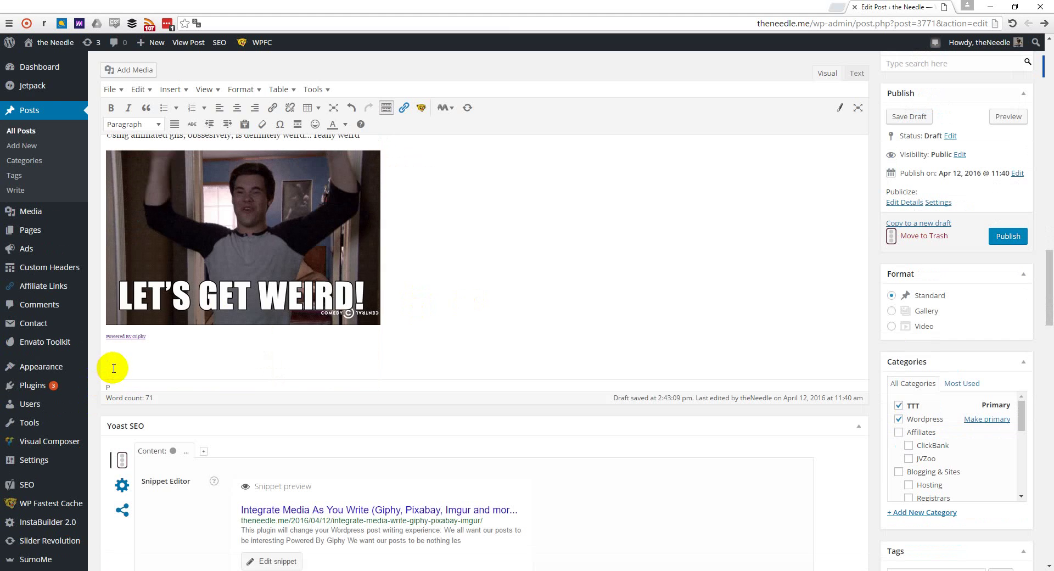
Step: Paste the 'Download the plugin here…' link line and delete the empty paragraph above it
type("Download the plugin here, don’t forget to shoot me a comment and let me know what you think about it.")
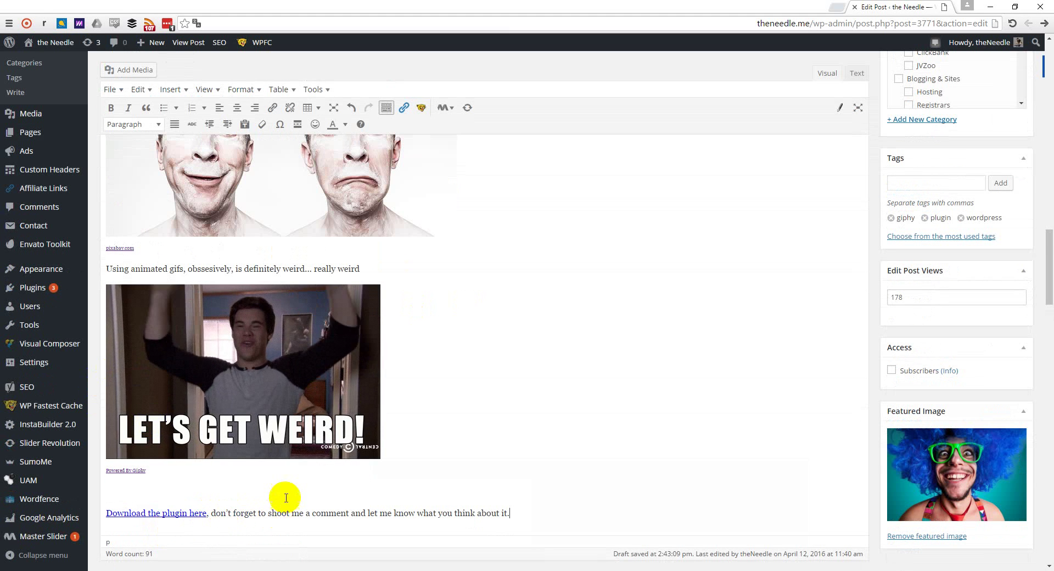
scroll(282, 478, "down", 2)
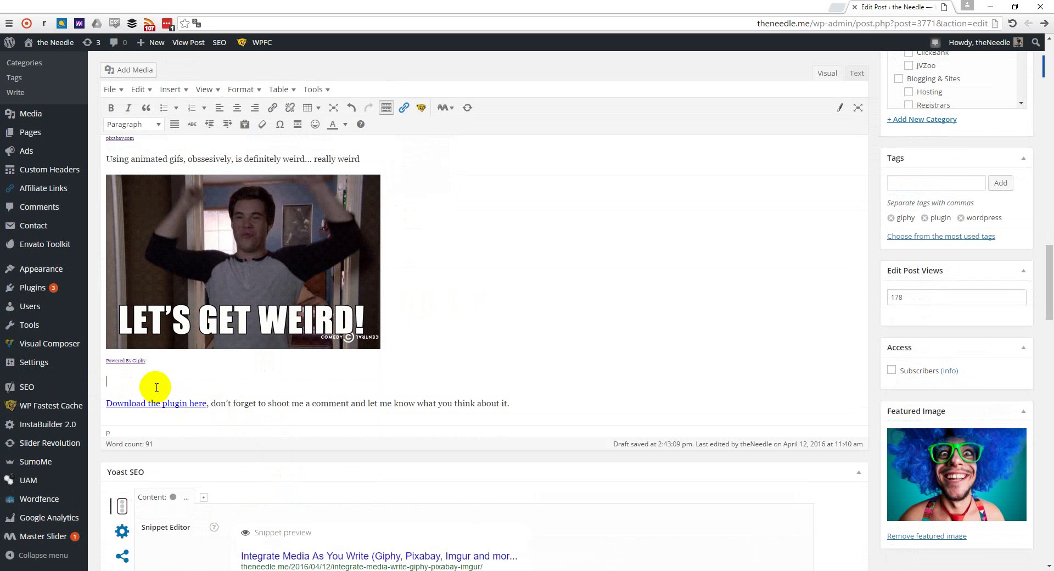
key("Delete")
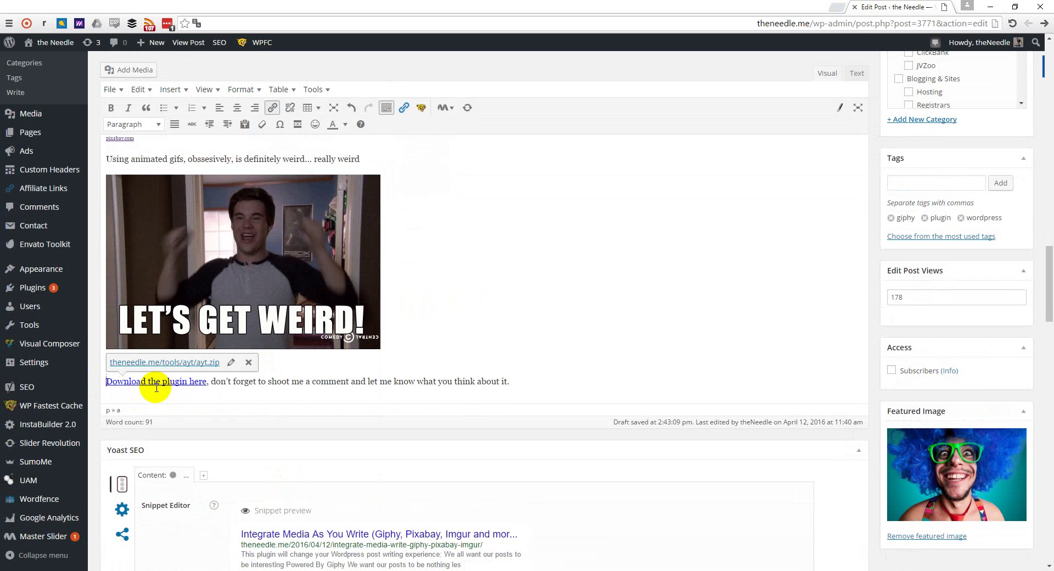
left_click(266, 382)
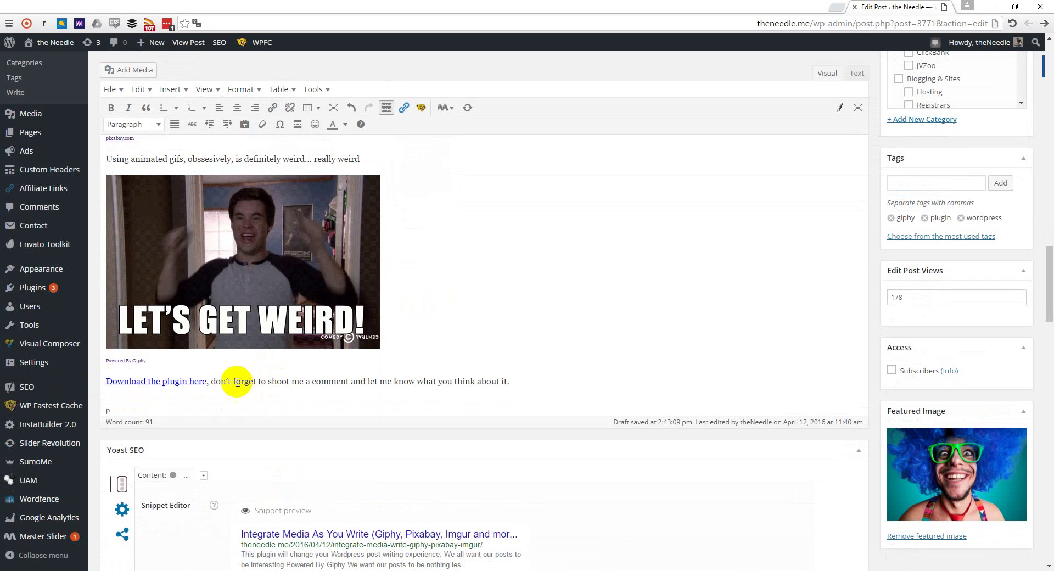